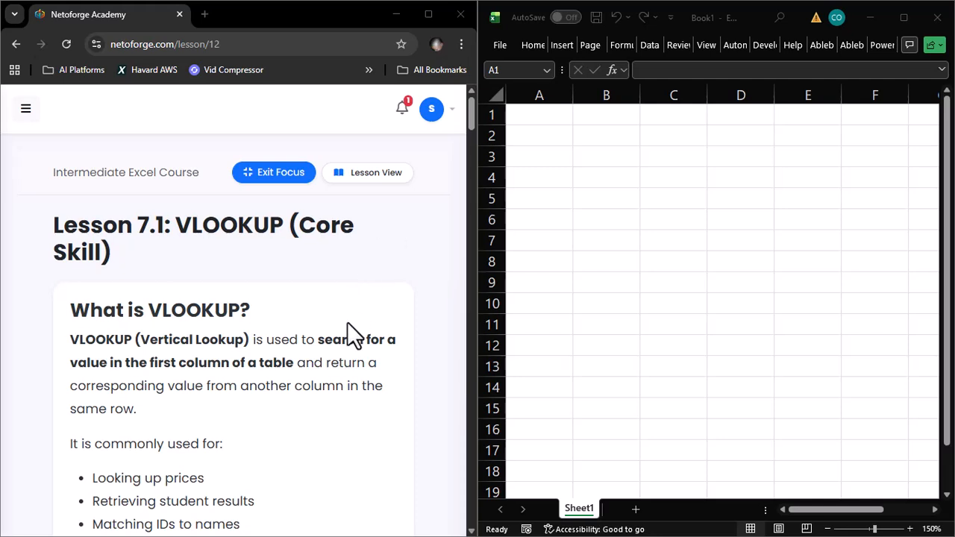
Step: Read the VLOOKUP lesson from its introduction through the syntax and component explanations to the product price lookup example
{"action": "scroll", "coordinate": [343, 325], "scroll_direction": "down", "scroll_amount": 1}
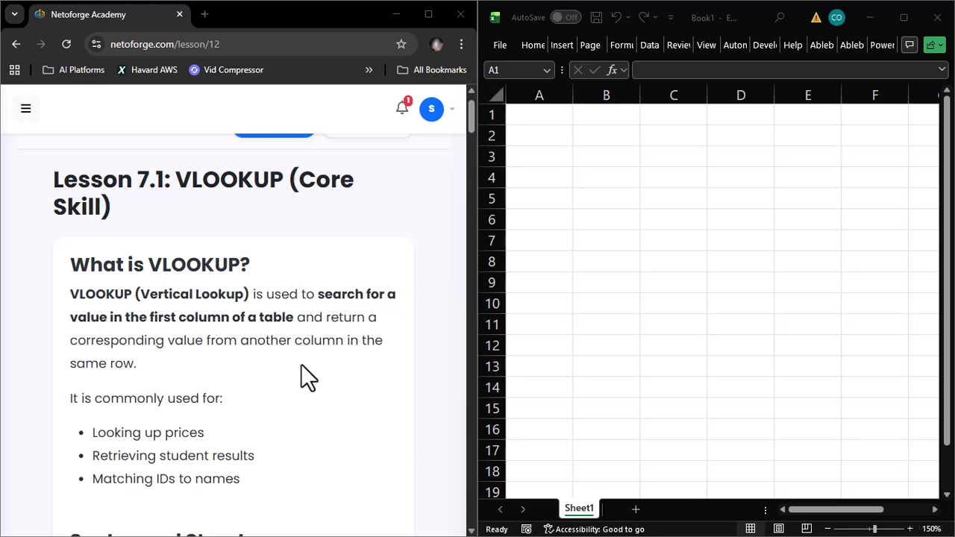
{"action": "scroll", "coordinate": [263, 398], "scroll_direction": "down", "scroll_amount": 1}
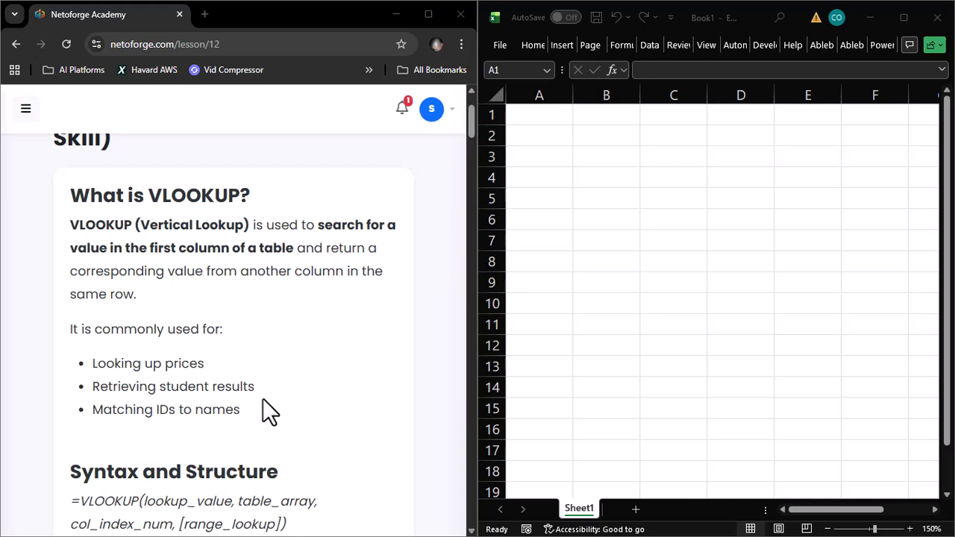
{"action": "scroll", "coordinate": [263, 398], "scroll_direction": "down", "scroll_amount": 1}
{"action": "scroll", "coordinate": [263, 399], "scroll_direction": "down", "scroll_amount": 1}
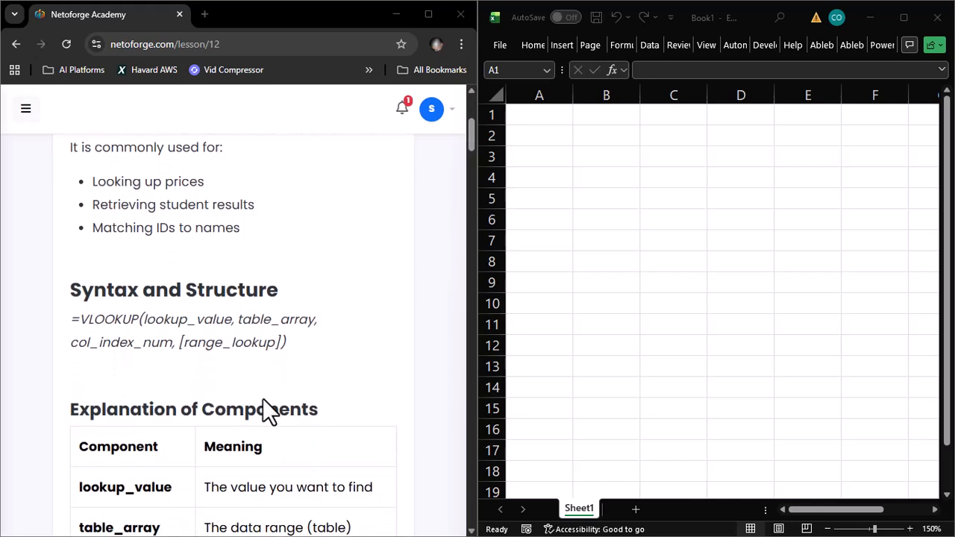
{"action": "scroll", "coordinate": [262, 399], "scroll_direction": "down", "scroll_amount": 1}
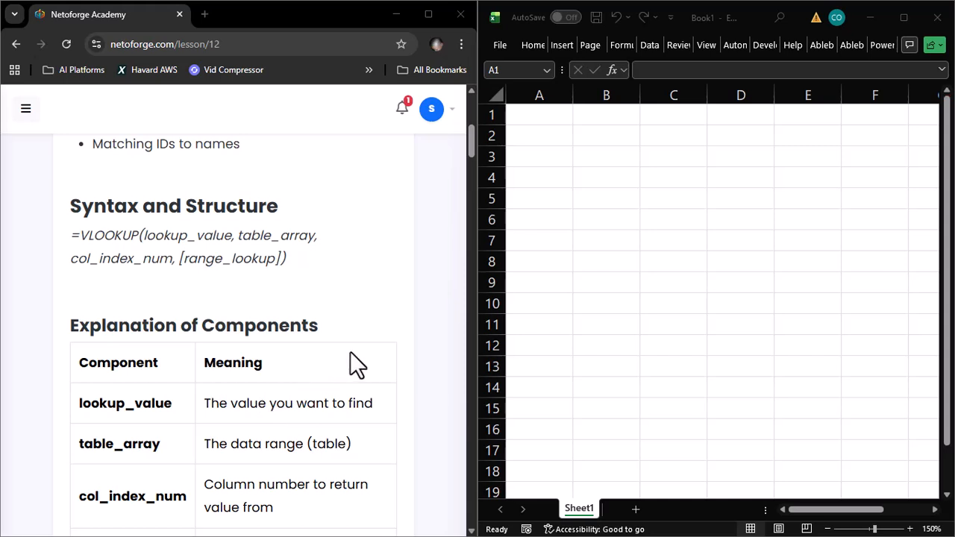
{"action": "scroll", "coordinate": [357, 366], "scroll_direction": "down", "scroll_amount": 1}
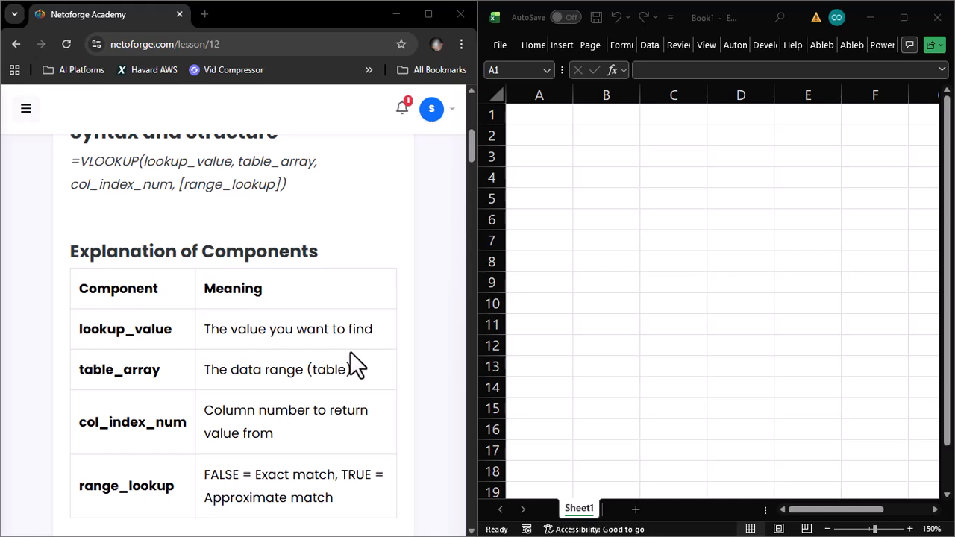
{"action": "scroll", "coordinate": [351, 354], "scroll_direction": "down", "scroll_amount": 1}
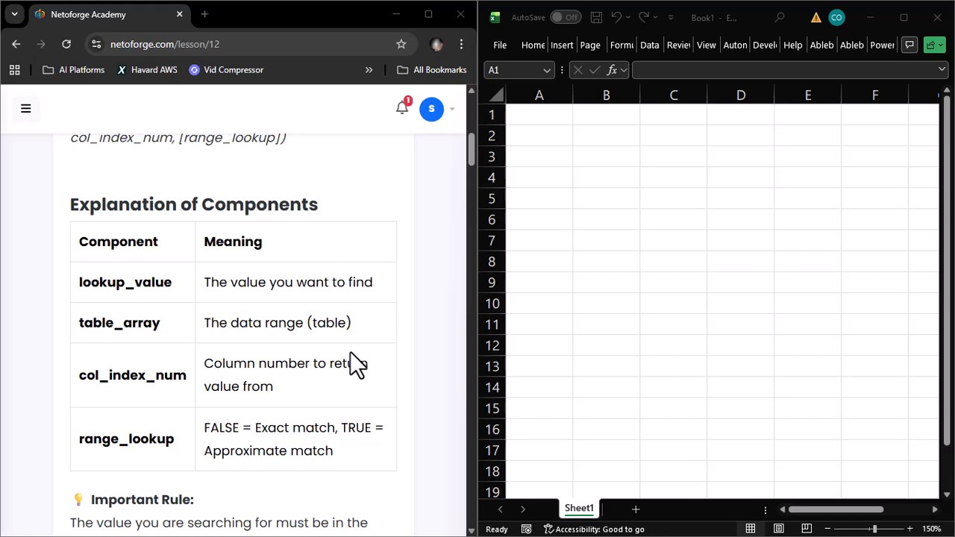
{"action": "scroll", "coordinate": [351, 352], "scroll_direction": "down", "scroll_amount": 2}
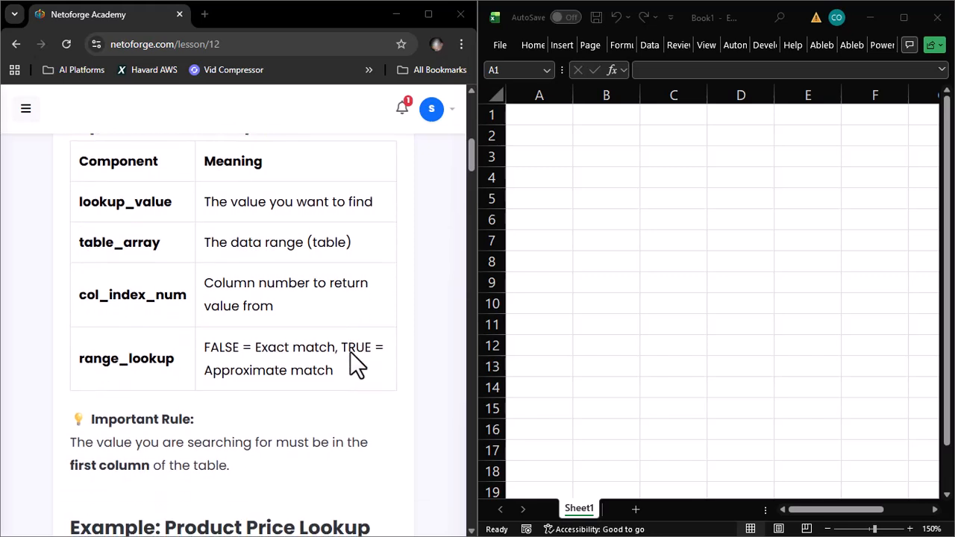
{"action": "scroll", "coordinate": [355, 364], "scroll_direction": "down", "scroll_amount": 2}
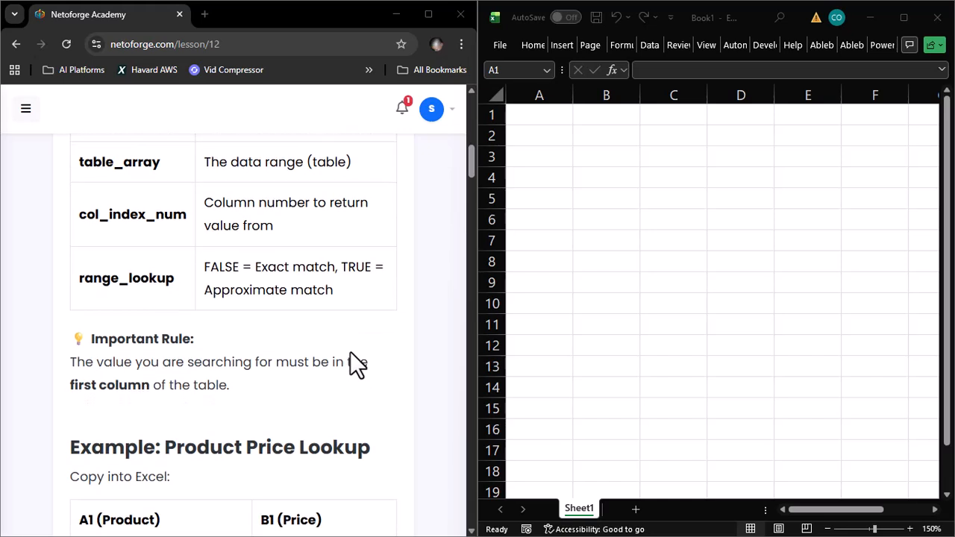
{"action": "scroll", "coordinate": [363, 356], "scroll_direction": "down", "scroll_amount": 6}
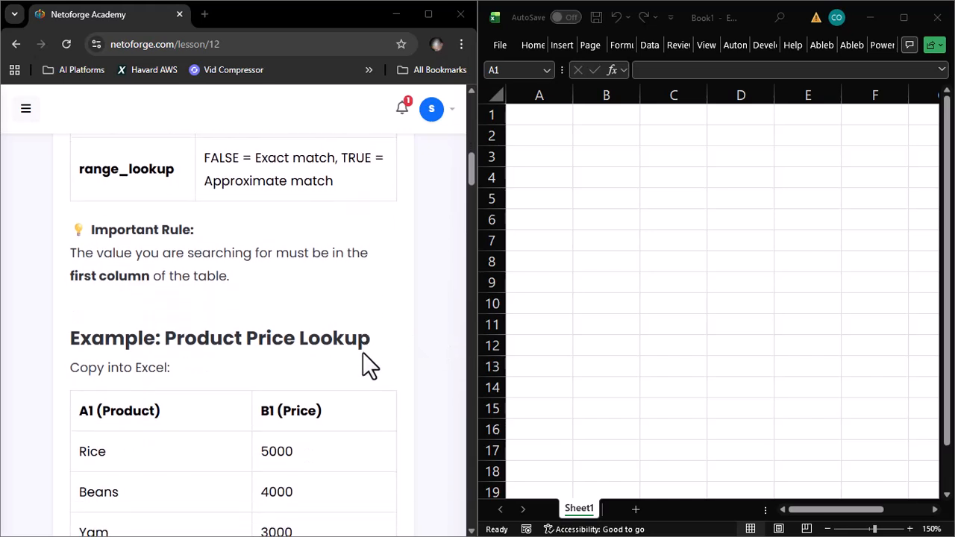
{"action": "scroll", "coordinate": [369, 365], "scroll_direction": "down", "scroll_amount": 1}
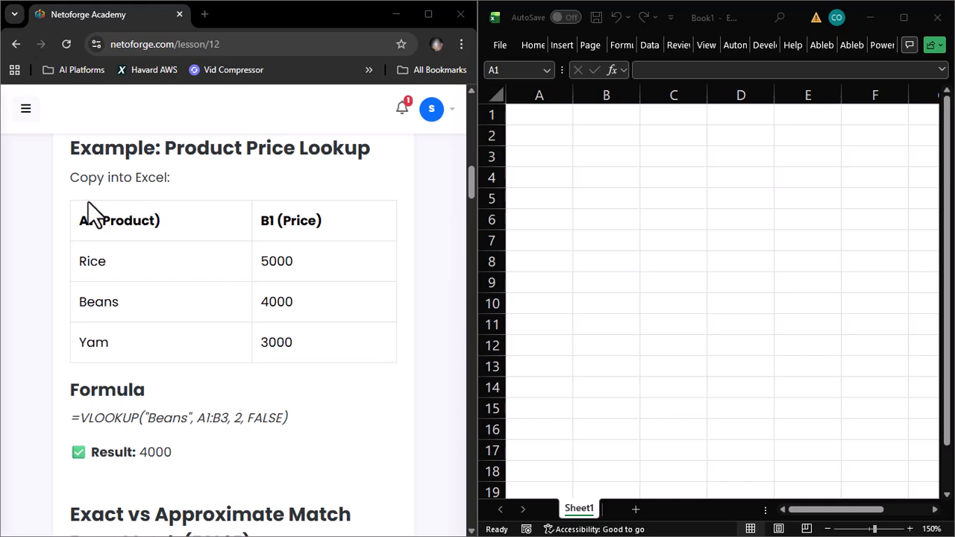
Step: Copy the product price example table from the lesson and paste it into the Excel worksheet starting at cell A1
{"action": "left_click_drag", "start_coordinate": [62, 200], "coordinate": [320, 347]}
{"action": "key", "text": "ctrl+c"}
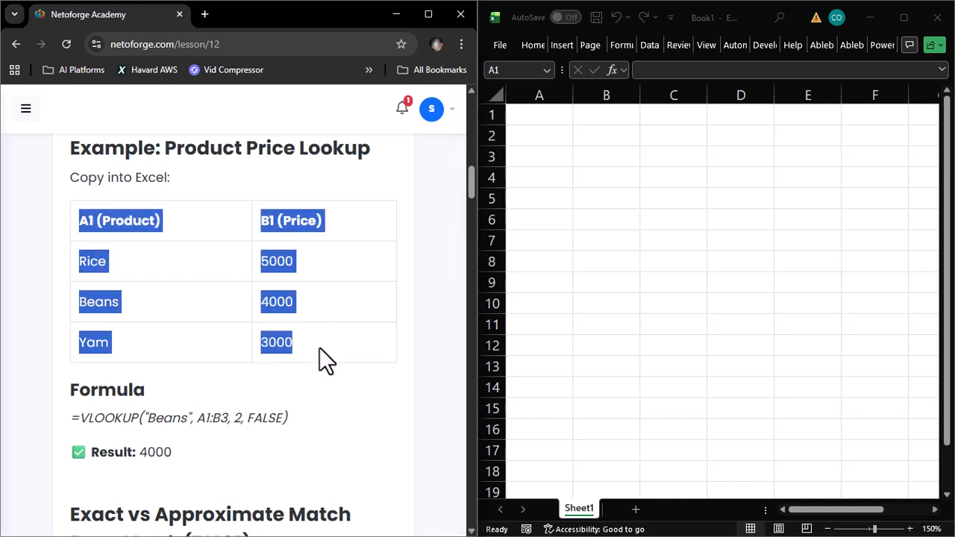
{"action": "left_click", "coordinate": [544, 114]}
{"action": "key", "text": "ctrl+v"}
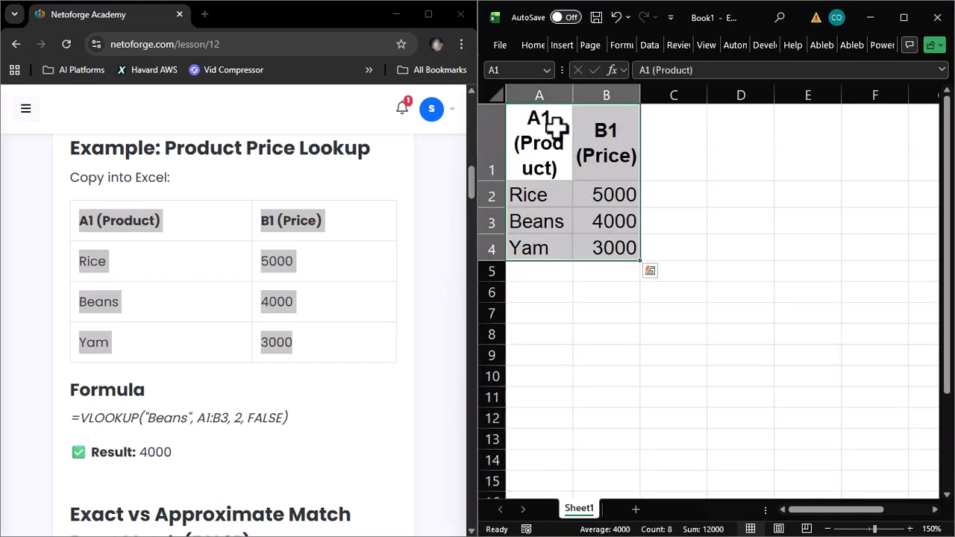
{"action": "left_click", "coordinate": [550, 149]}
{"action": "left_click", "coordinate": [542, 194]}
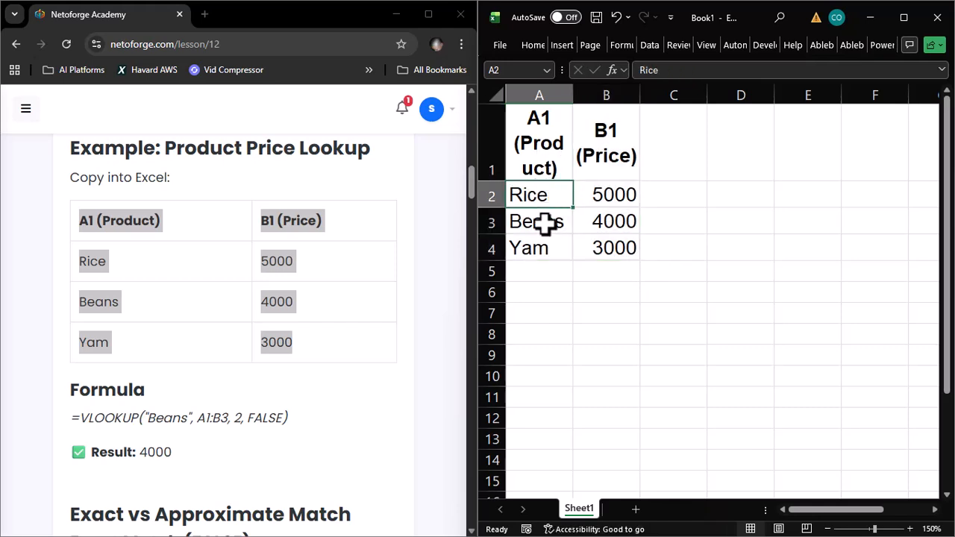
{"action": "left_click", "coordinate": [545, 222]}
{"action": "left_click", "coordinate": [545, 235]}
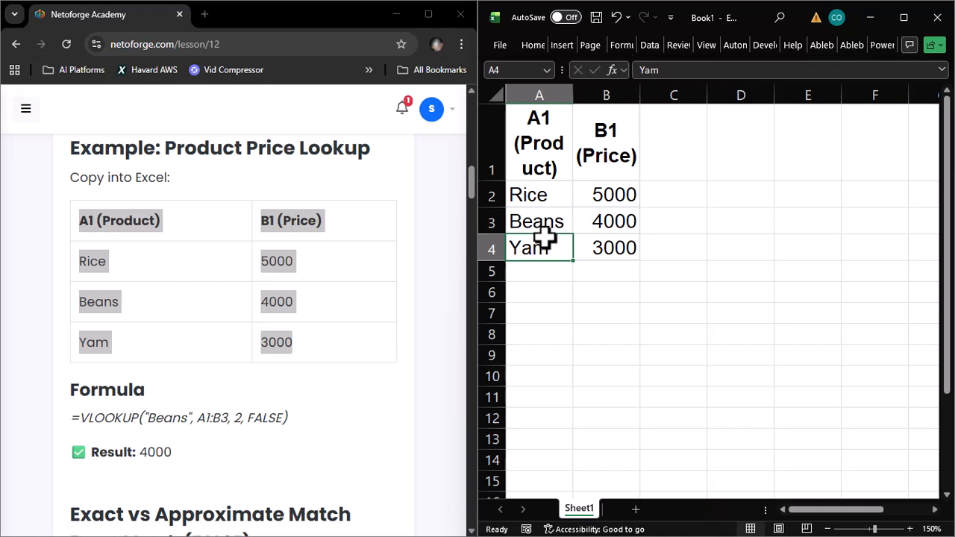
Step: Start a VLOOKUP formula in cell A7 with the Beans cell A3 as the lookup value
{"action": "left_click", "coordinate": [553, 314]}
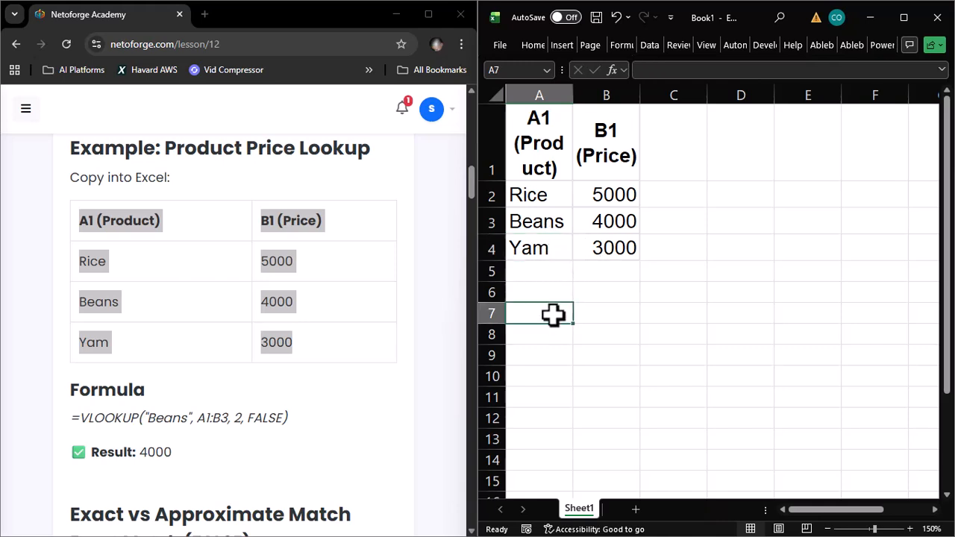
{"action": "type", "text": "="}
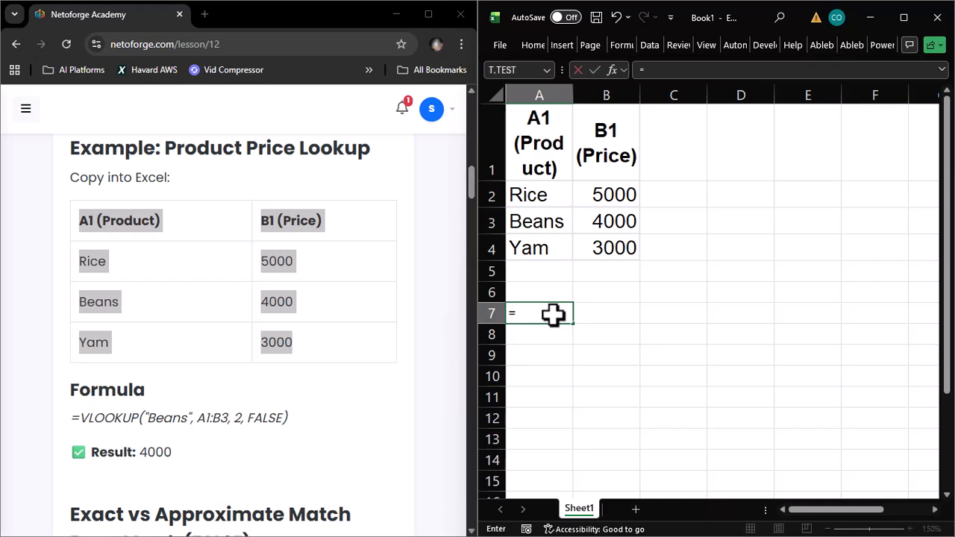
{"action": "type", "text": "VL"}
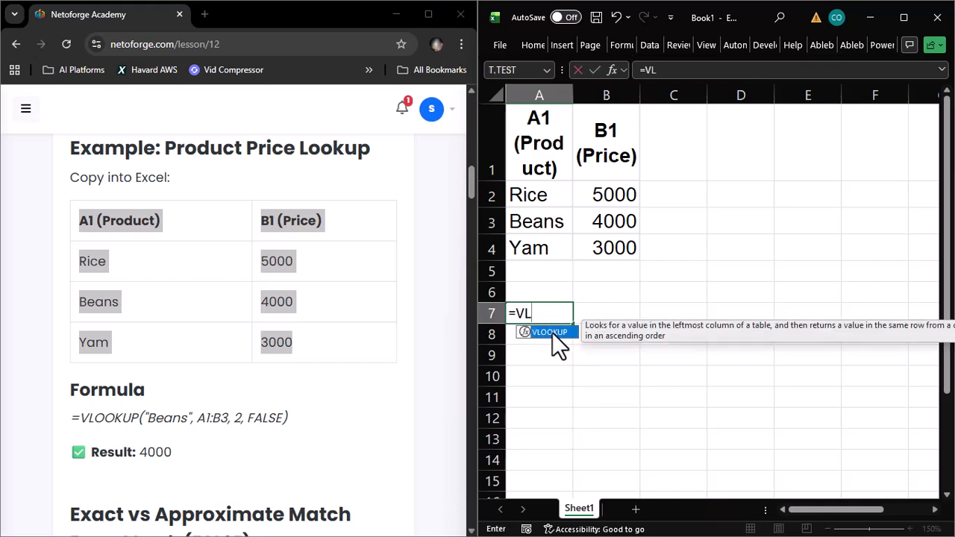
{"action": "double_click", "coordinate": [552, 332]}
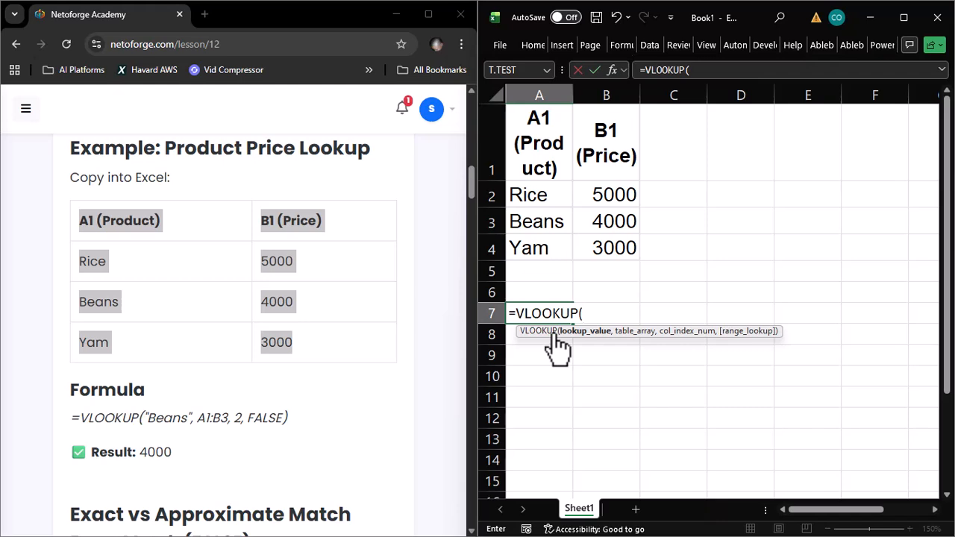
{"action": "left_click", "coordinate": [547, 225]}
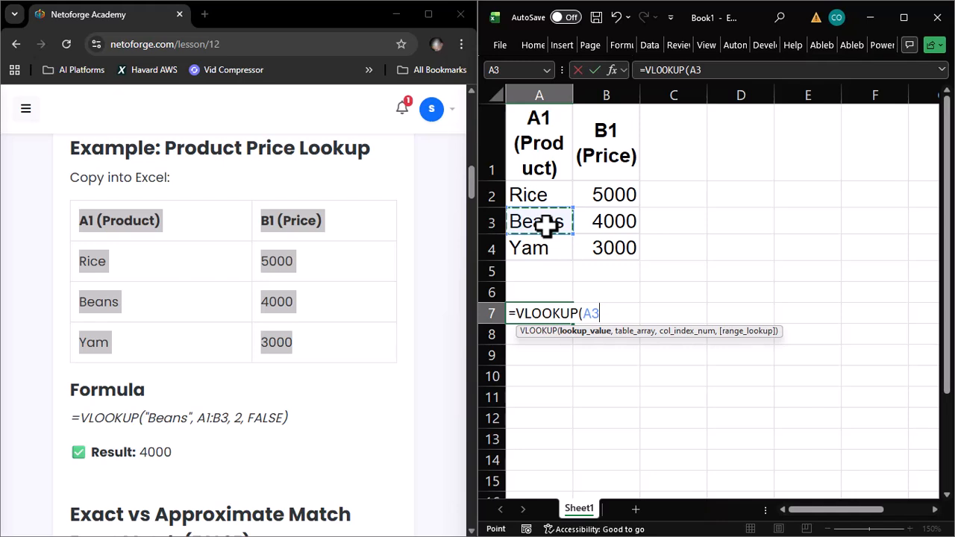
{"action": "key", "text": "BackSpace"}
{"action": "key", "text": "BackSpace"}
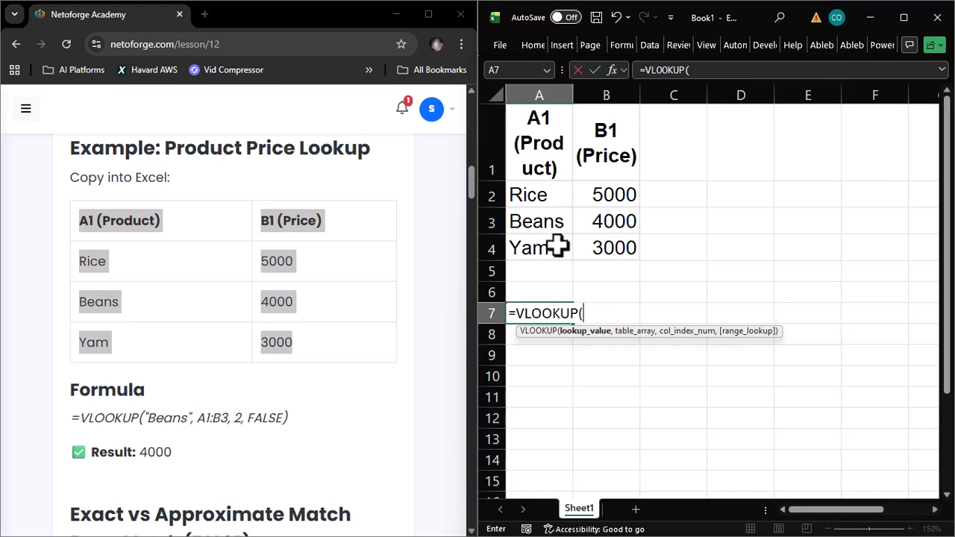
{"action": "left_click", "coordinate": [548, 223]}
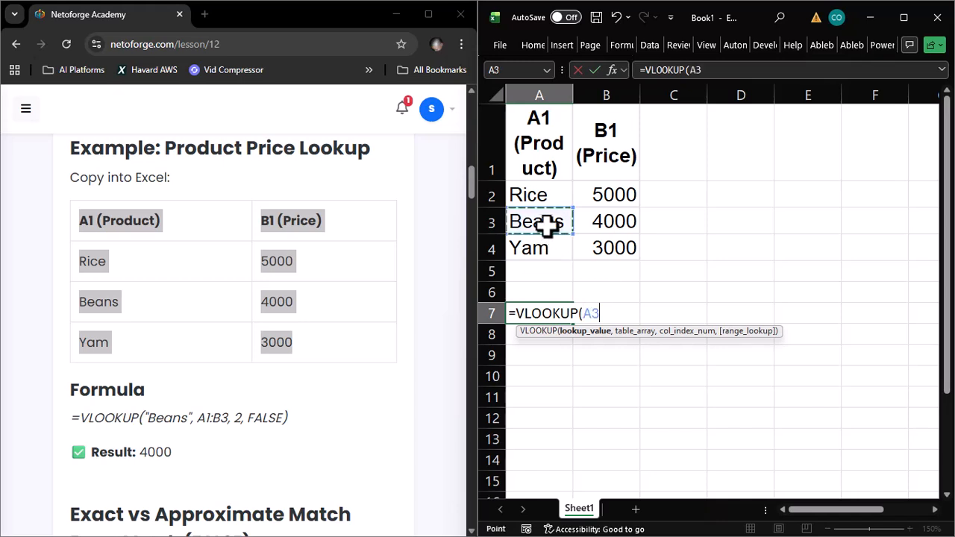
{"action": "type", "text": ","}
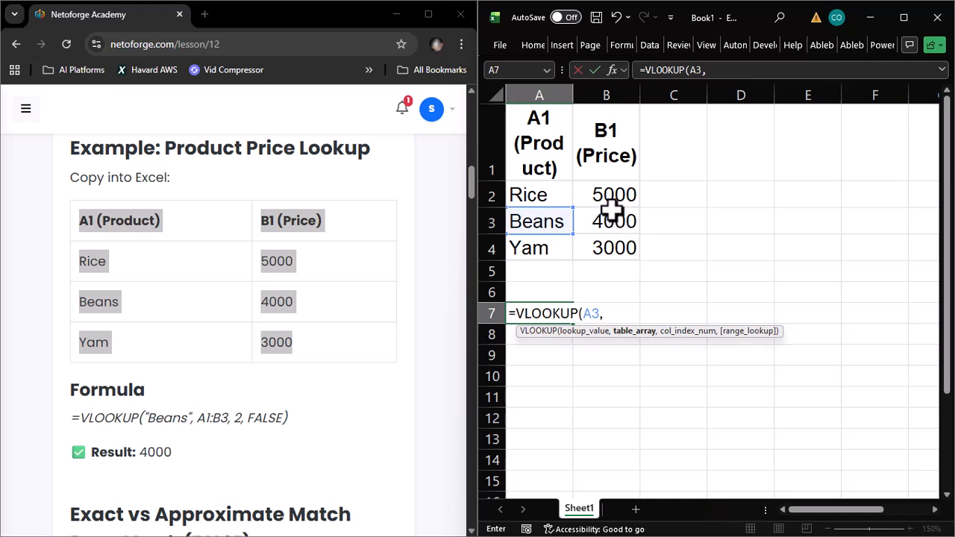
Step: Complete the VLOOKUP formula in A7 with table array B2:B4, column index 2 and FALSE for an exact match
{"action": "left_click_drag", "start_coordinate": [611, 194], "coordinate": [606, 252]}
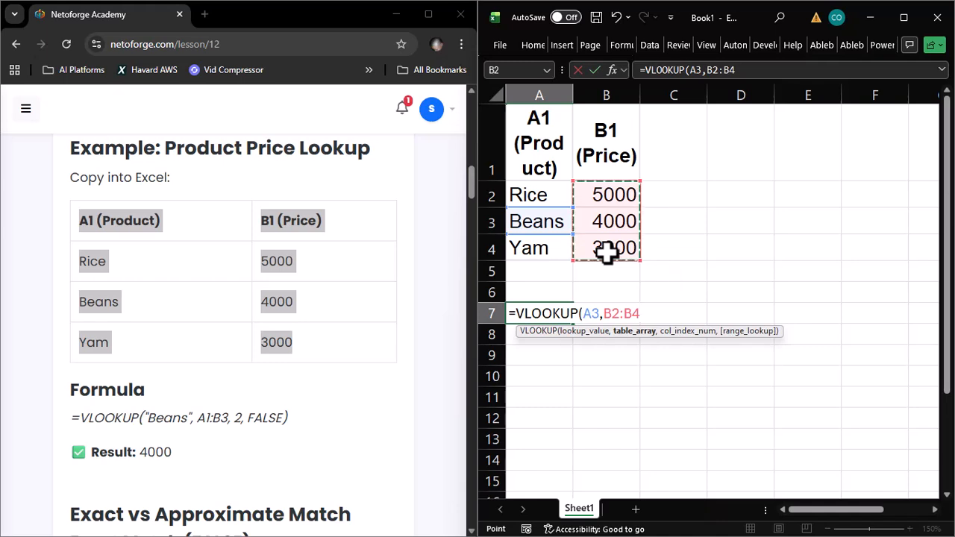
{"action": "type", "text": ","}
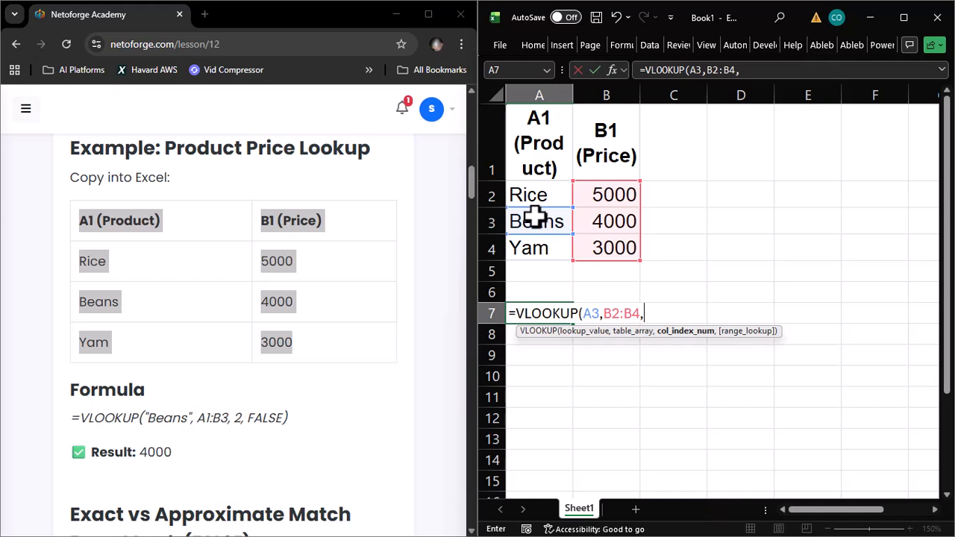
{"action": "type", "text": "2,"}
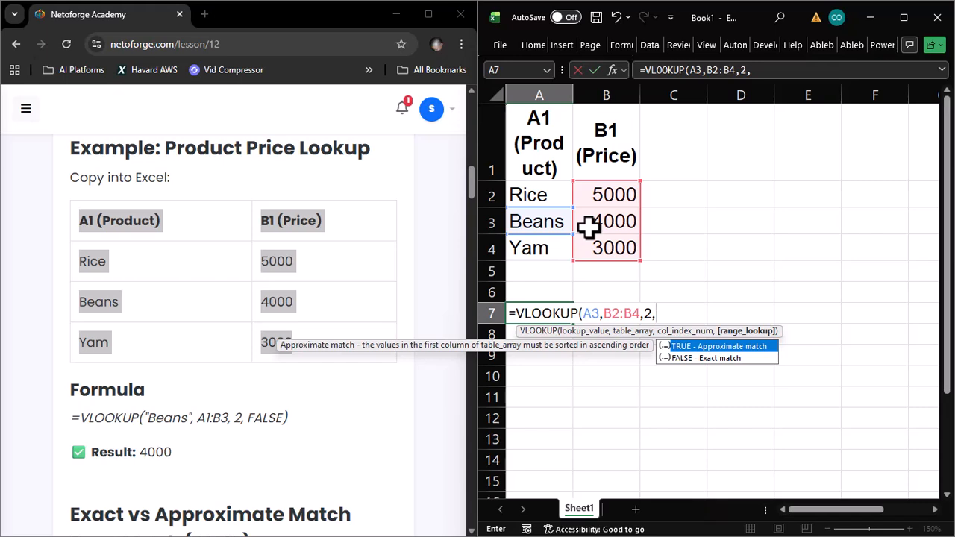
{"action": "type", "text": "F"}
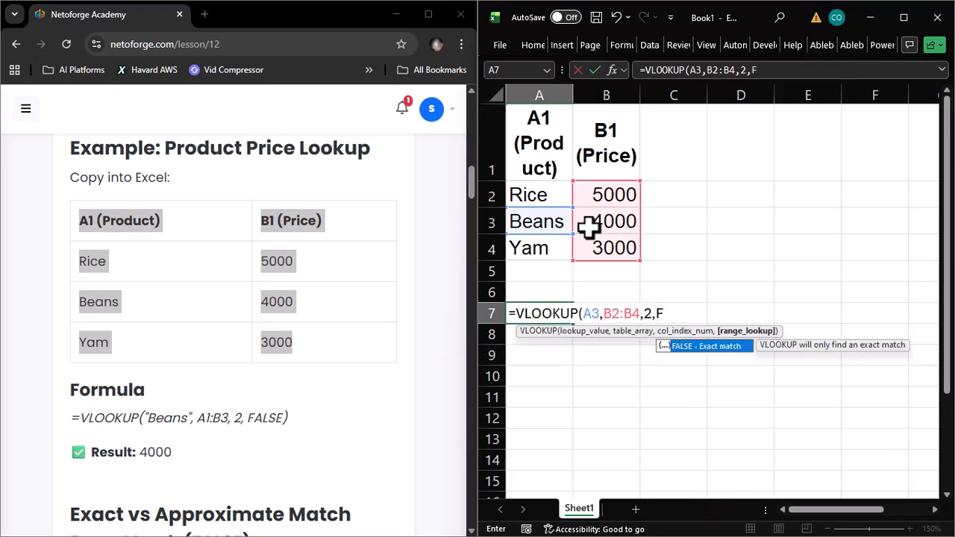
{"action": "type", "text": "ALSE)"}
{"action": "key", "text": "Return"}
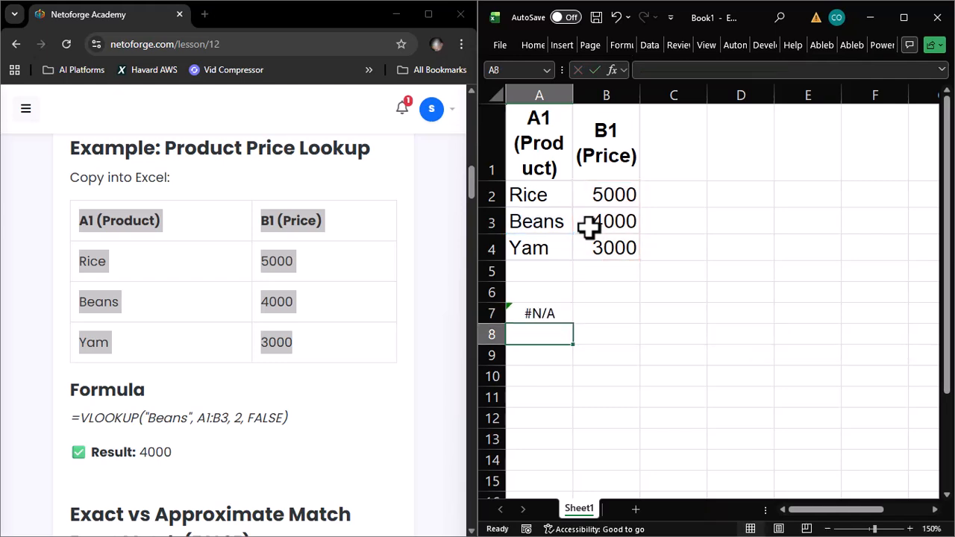
Step: Check the error on A7 and try changing the column index in its VLOOKUP formula to 1
{"action": "key", "text": "Up"}
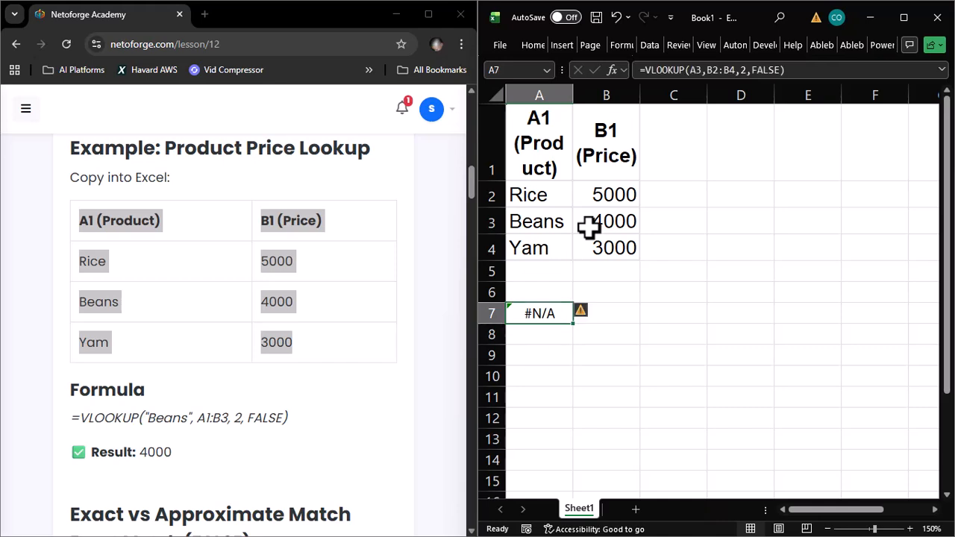
{"action": "mouse_move", "coordinate": [586, 308]}
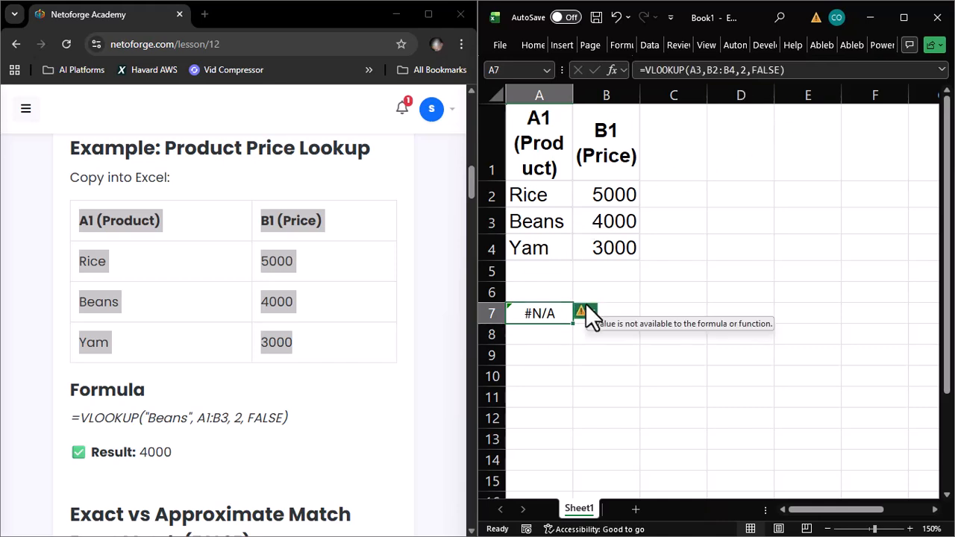
{"action": "left_click", "coordinate": [802, 69]}
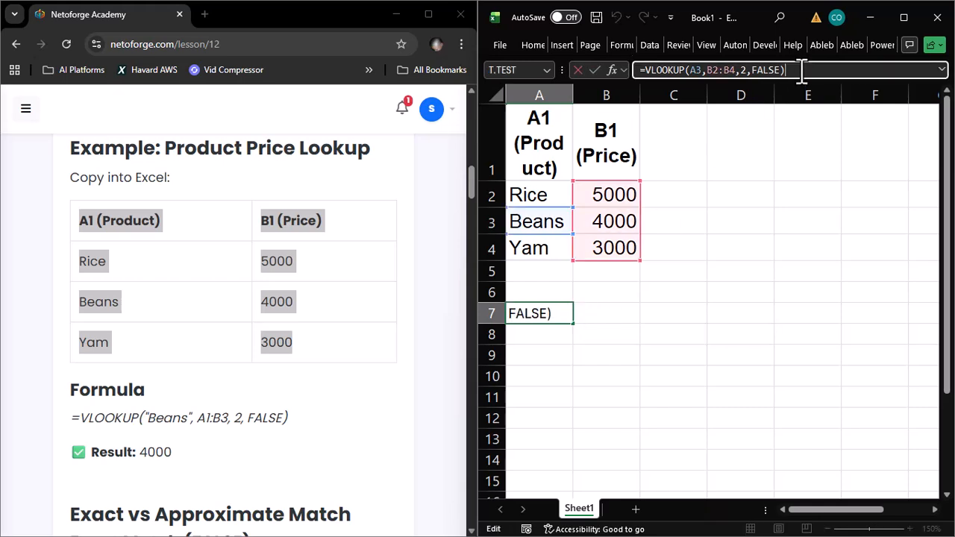
{"action": "left_click", "coordinate": [748, 69]}
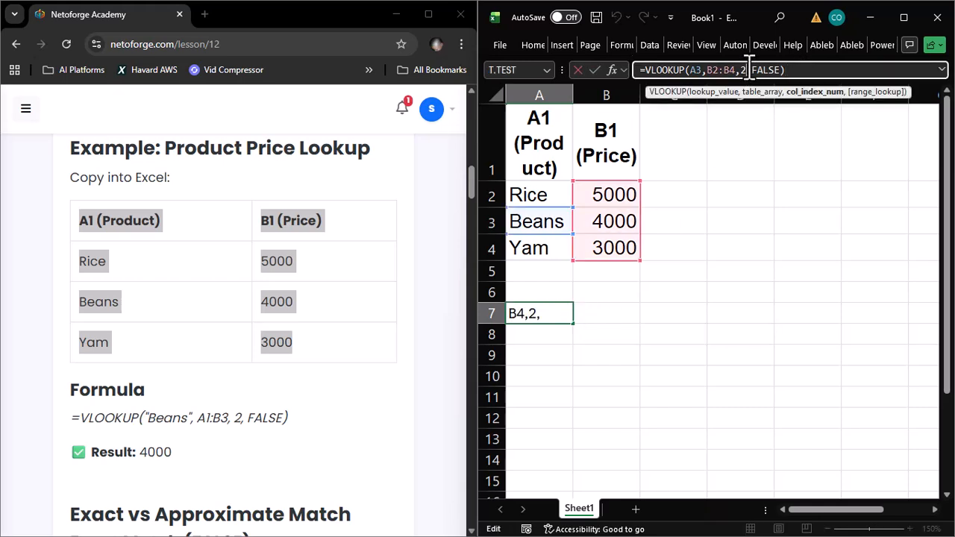
{"action": "key", "text": "BackSpace"}
{"action": "type", "text": "1"}
{"action": "key", "text": "Return"}
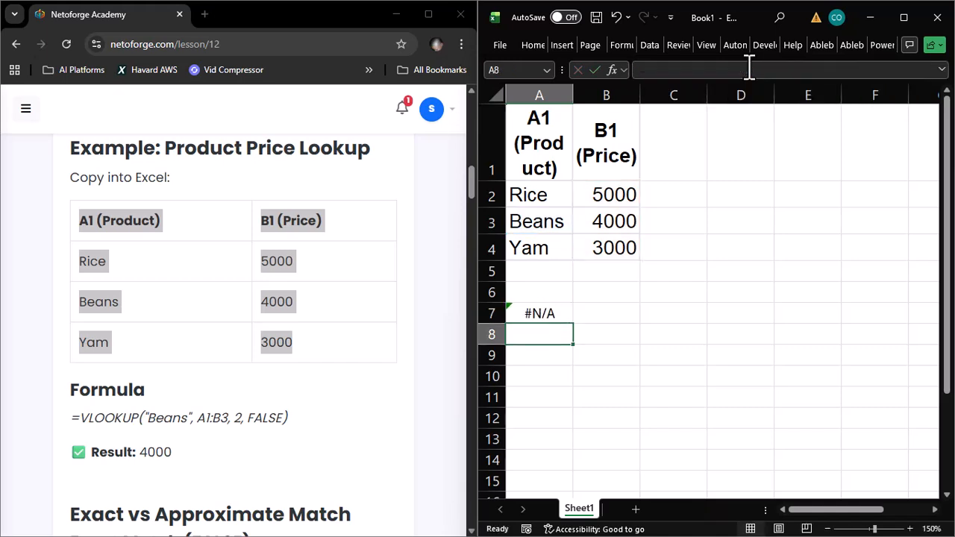
Step: Set the column index of the VLOOKUP formula in A7 back to 2
{"action": "key", "text": "Up"}
{"action": "left_click", "coordinate": [748, 69]}
{"action": "key", "text": "BackSpace"}
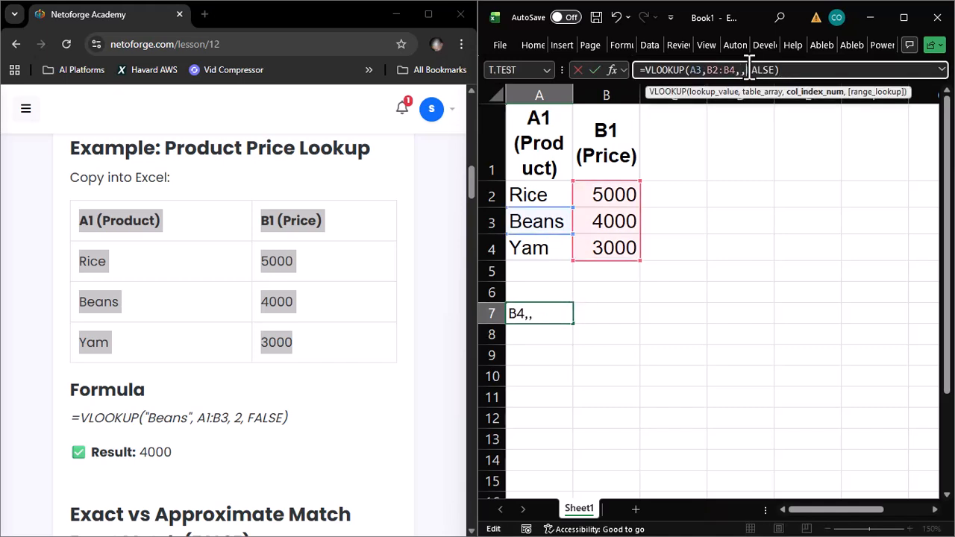
{"action": "type", "text": "2"}
{"action": "key", "text": "BackSpace"}
{"action": "type", "text": "2"}
Step: Change the table array of the VLOOKUP formula in A7 to A2:B4 so it includes the product column
{"action": "left_click", "coordinate": [715, 67]}
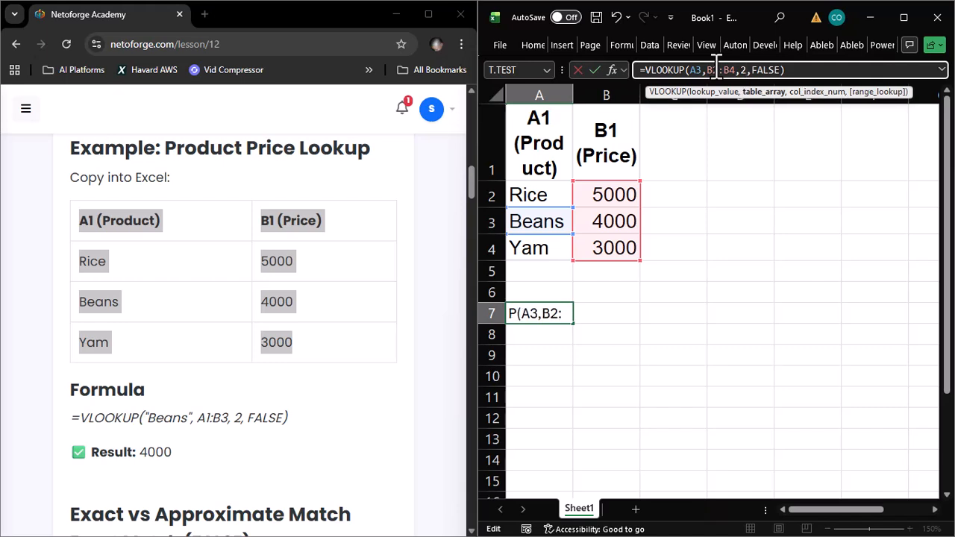
{"action": "key", "text": "BackSpace"}
{"action": "type", "text": "A"}
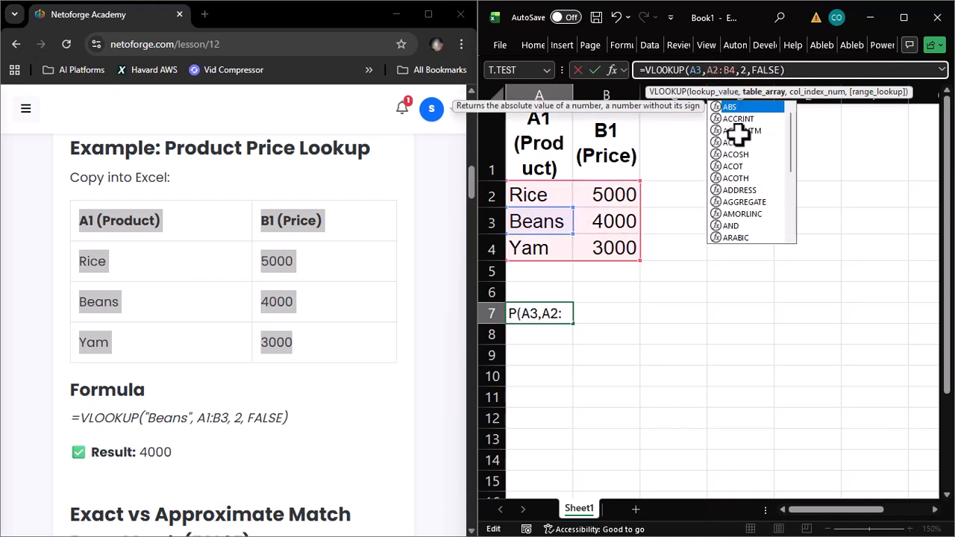
{"action": "left_click", "coordinate": [805, 67]}
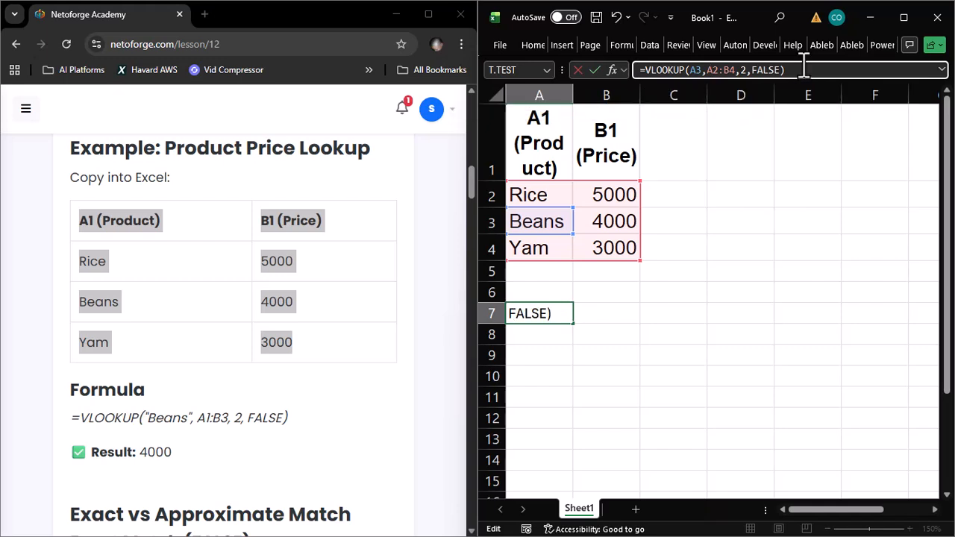
{"action": "key", "text": "Return"}
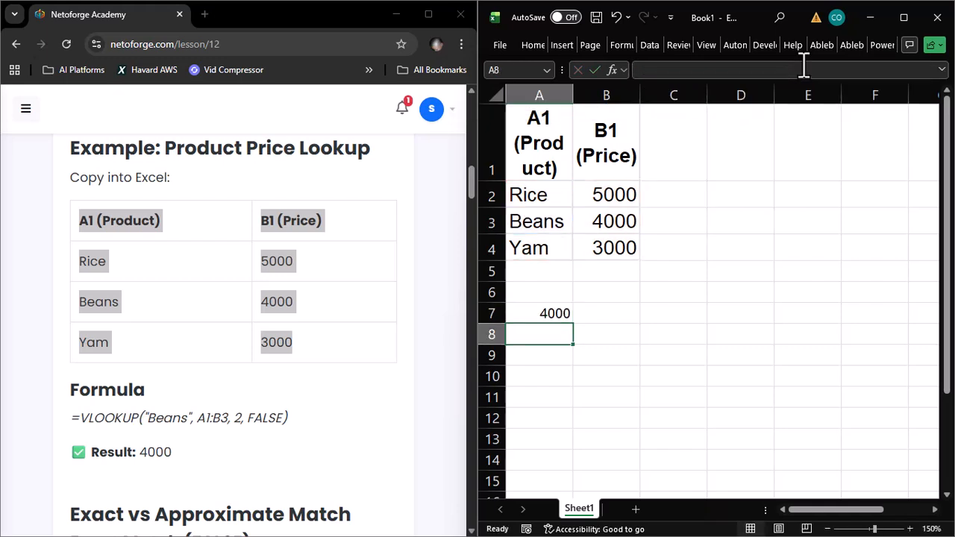
Step: Review the corrected formula in A7 and read the lesson's exact and approximate match sections down to the grading system example
{"action": "left_click", "coordinate": [556, 313]}
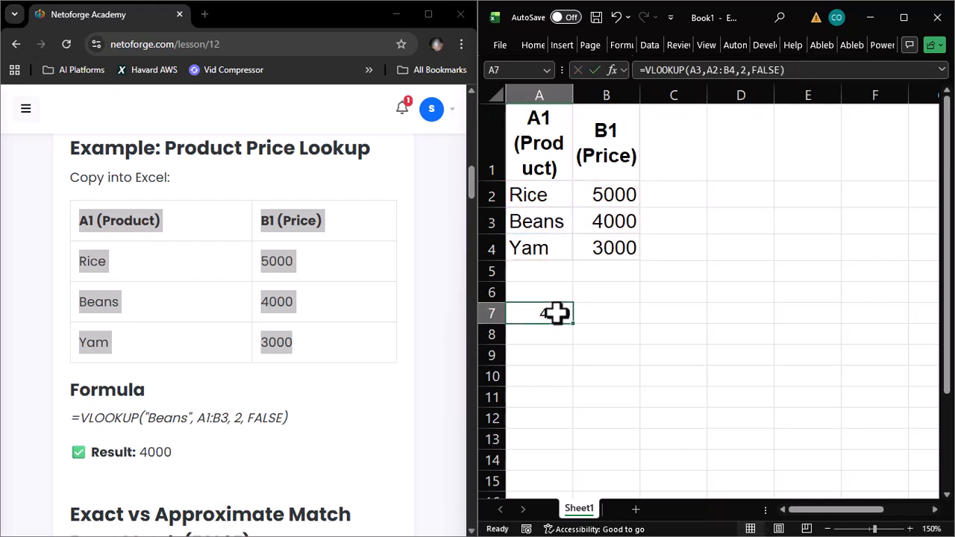
{"action": "left_click", "coordinate": [798, 67]}
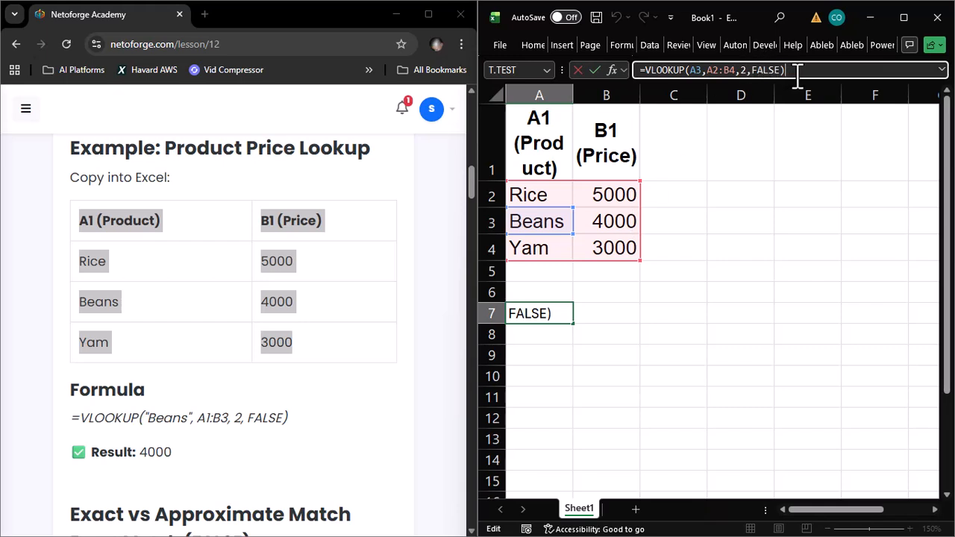
{"action": "key", "text": "Return"}
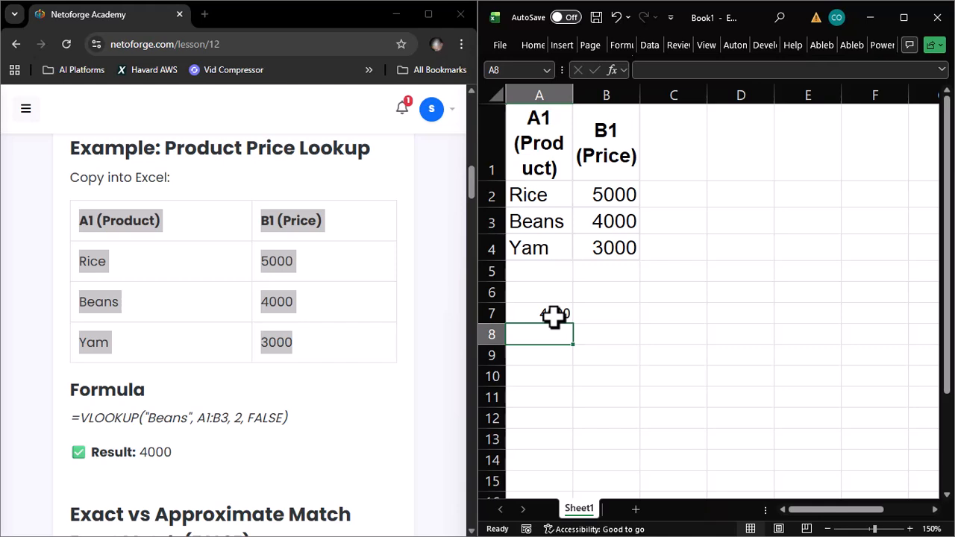
{"action": "scroll", "coordinate": [332, 418], "scroll_direction": "down", "scroll_amount": 2}
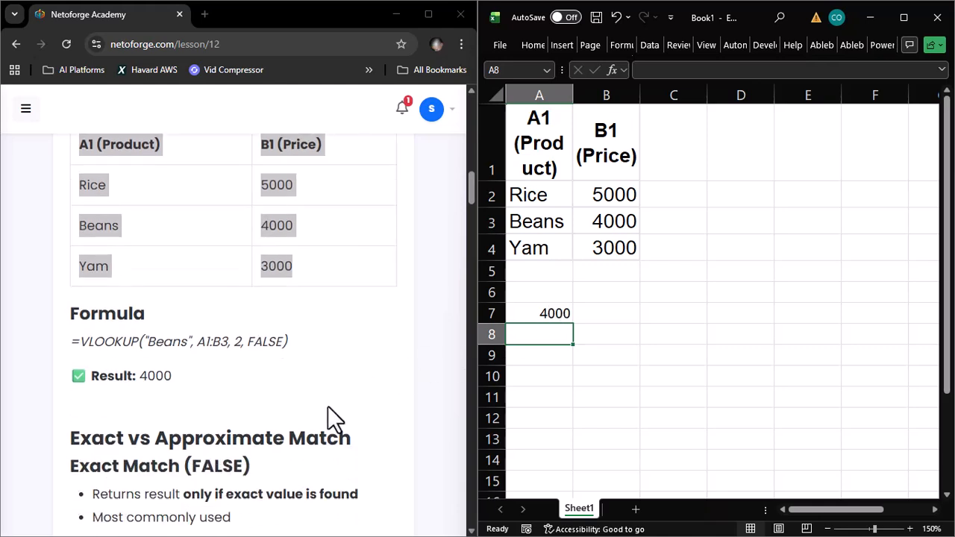
{"action": "scroll", "coordinate": [328, 407], "scroll_direction": "down", "scroll_amount": 3}
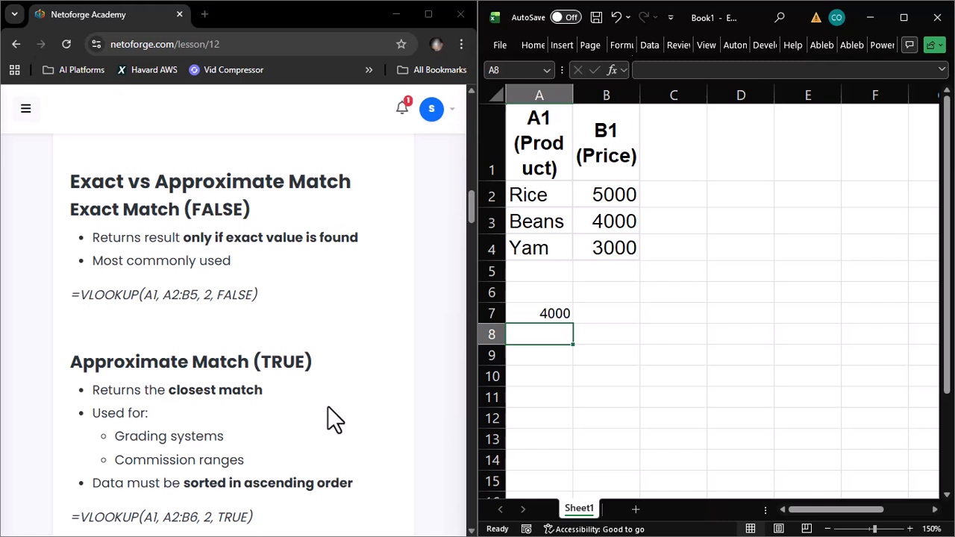
{"action": "scroll", "coordinate": [329, 408], "scroll_direction": "down", "scroll_amount": 5}
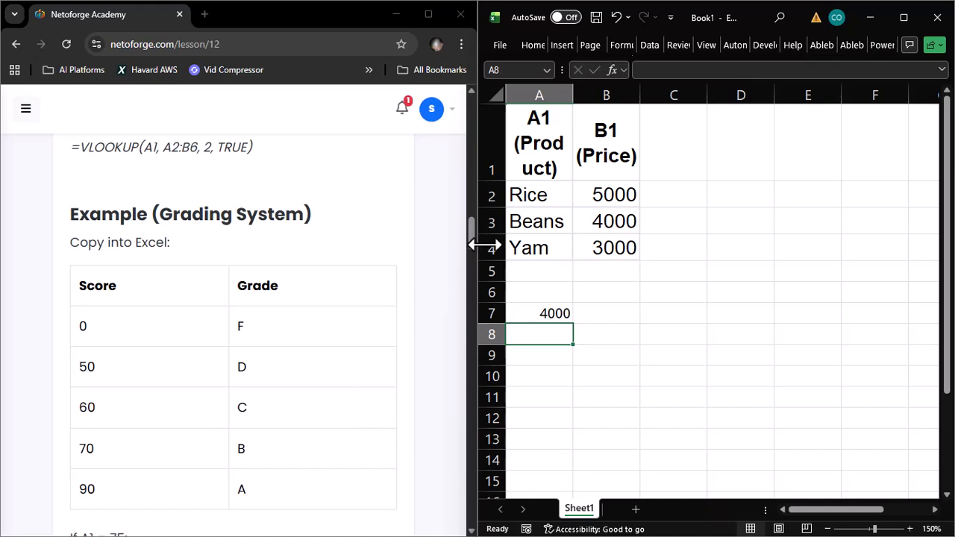
{"action": "scroll", "coordinate": [256, 326], "scroll_direction": "down", "scroll_amount": 1}
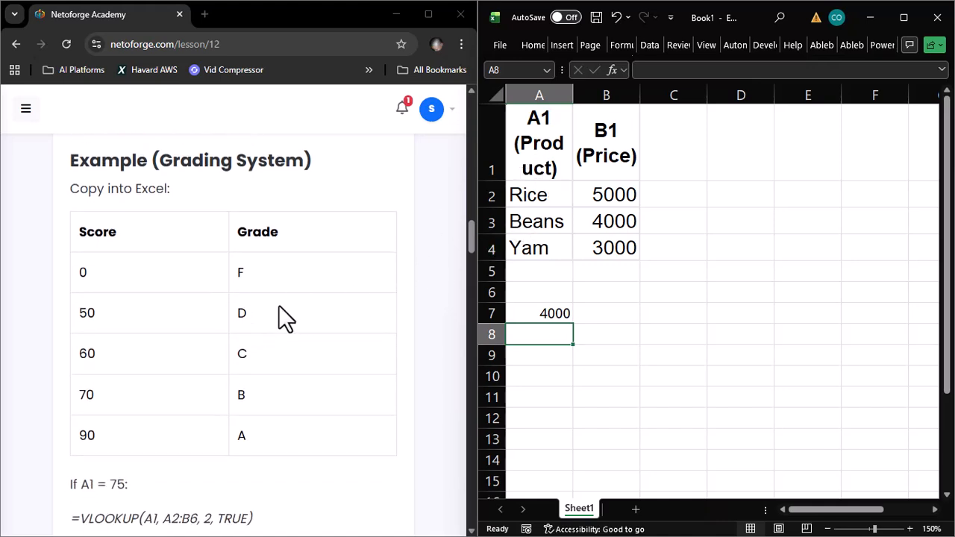
{"action": "scroll", "coordinate": [279, 306], "scroll_direction": "down", "scroll_amount": 1}
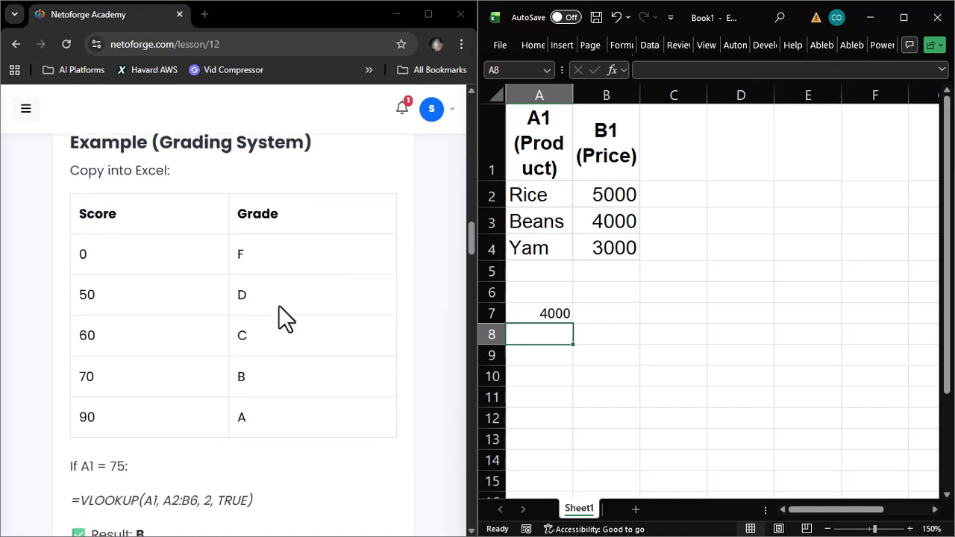
Step: Delete columns A and B with the product price table and its lookup formula from the worksheet
{"action": "left_click", "coordinate": [559, 165]}
{"action": "left_click", "coordinate": [550, 93]}
{"action": "left_click_drag", "start_coordinate": [571, 94], "coordinate": [609, 90]}
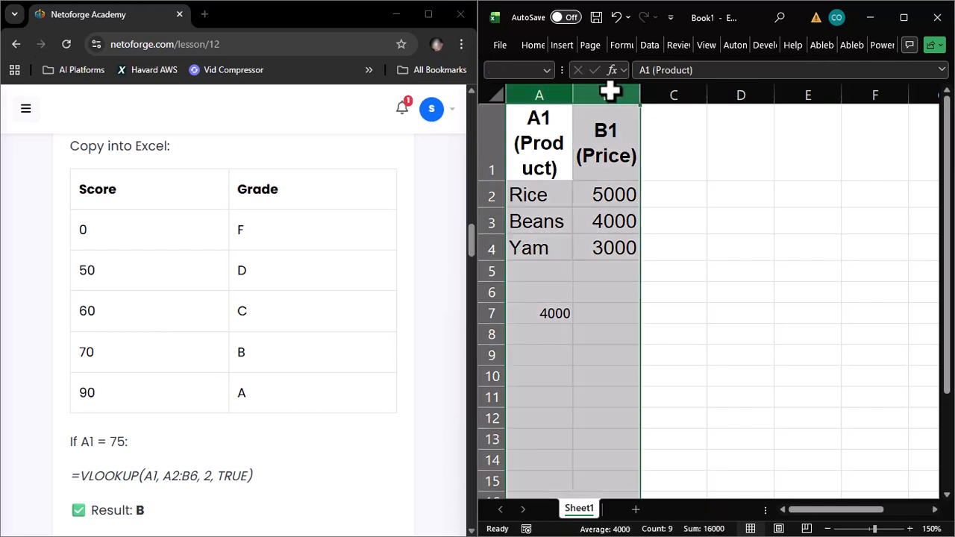
{"action": "right_click", "coordinate": [610, 90]}
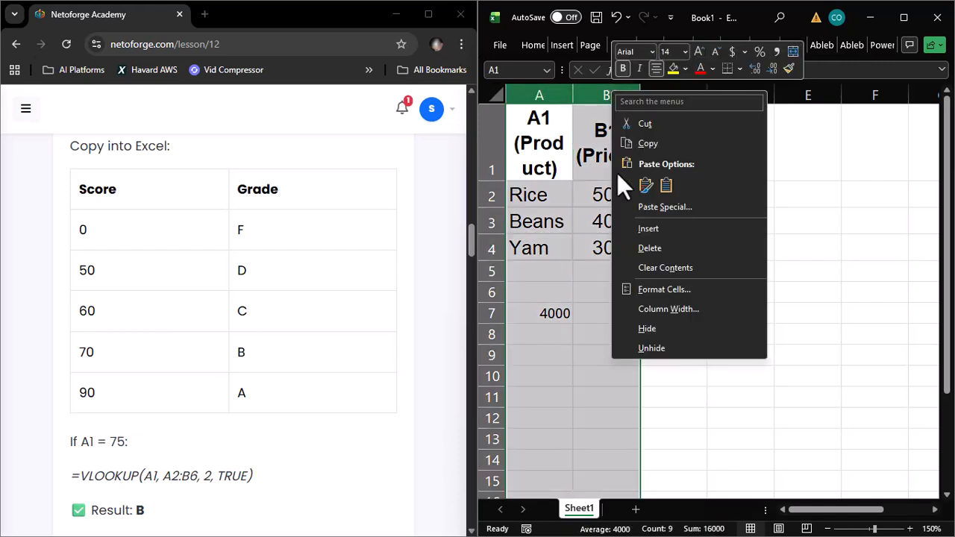
{"action": "left_click", "coordinate": [649, 248]}
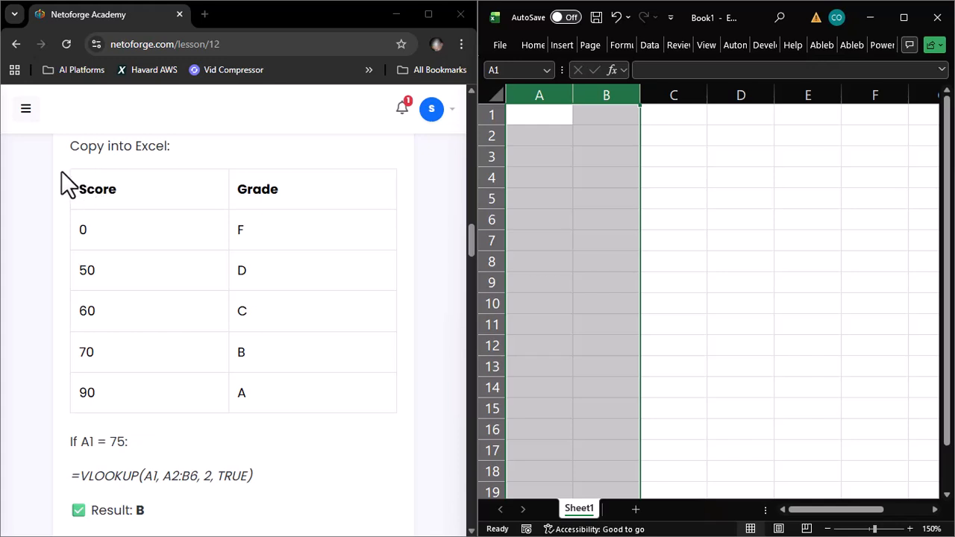
Step: Copy the Score and Grade table from the lesson's grading system example and paste it into the worksheet at cell A1
{"action": "mouse_move", "coordinate": [64, 181]}
{"action": "left_mouse_down"}
{"action": "mouse_move", "coordinate": [219, 262]}
{"action": "mouse_move", "coordinate": [346, 358]}
{"action": "mouse_move", "coordinate": [358, 395]}
{"action": "left_mouse_up"}
{"action": "key", "text": "ctrl+c"}
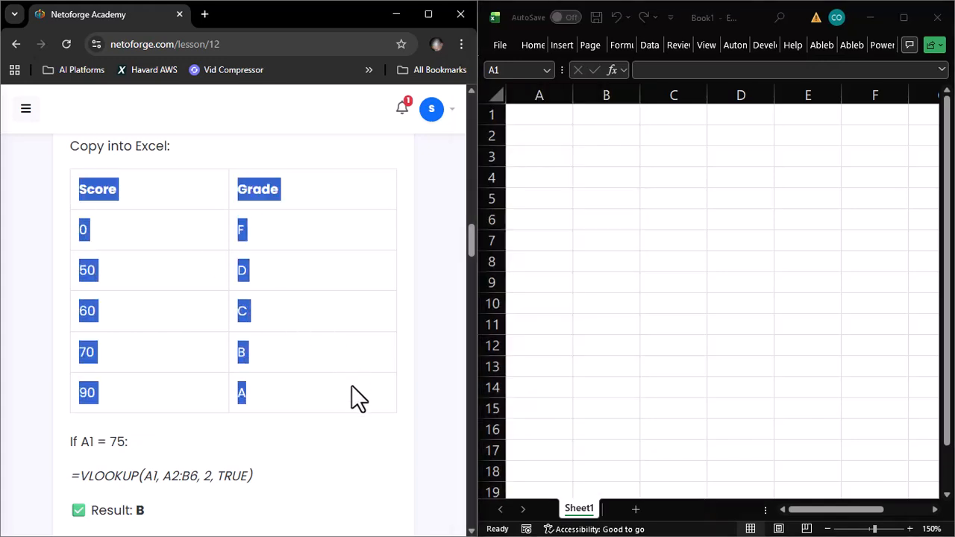
{"action": "left_click", "coordinate": [590, 132]}
{"action": "left_click", "coordinate": [552, 117]}
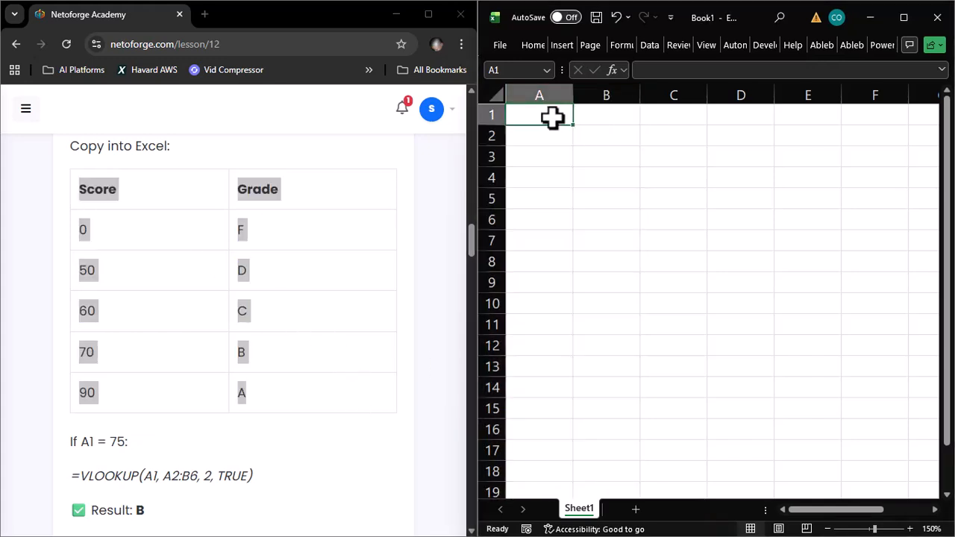
{"action": "key", "text": "ctrl+v"}
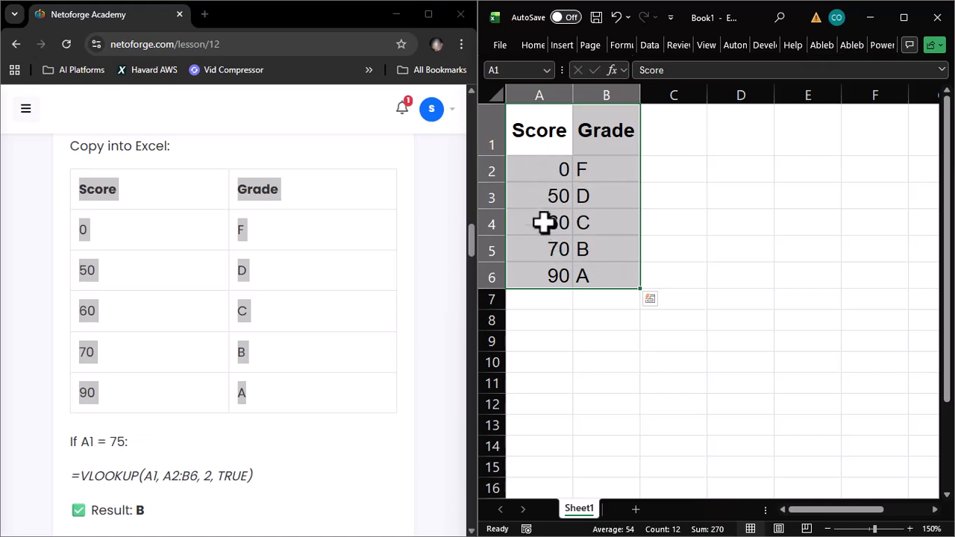
Step: Start a VLOOKUP formula in cell A9 with A2 as the lookup value and A2:B6 as the table array
{"action": "left_click", "coordinate": [545, 342]}
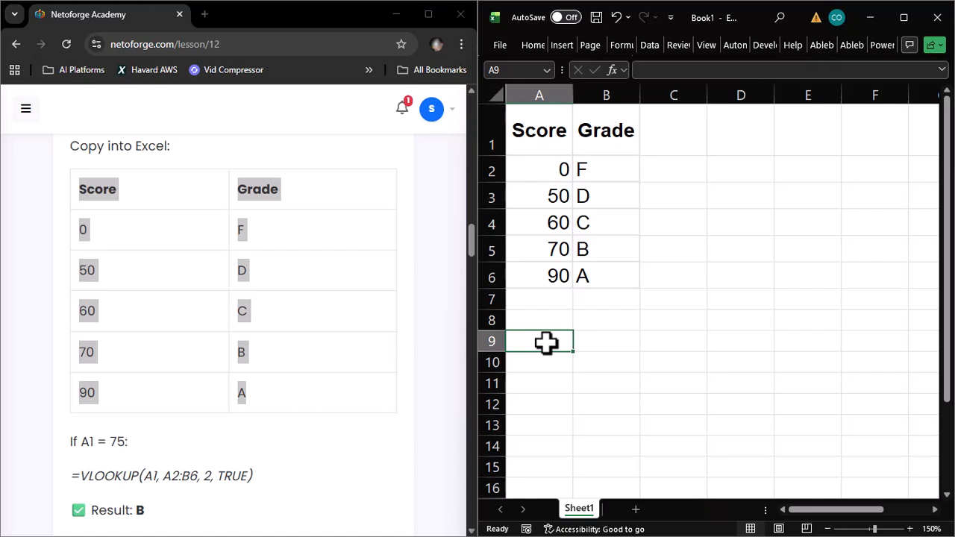
{"action": "type", "text": "="}
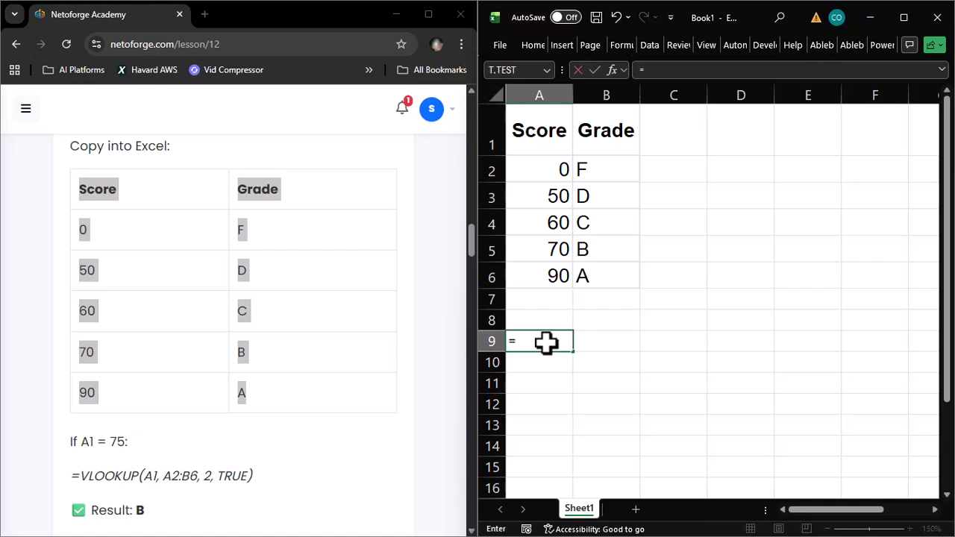
{"action": "type", "text": "VL"}
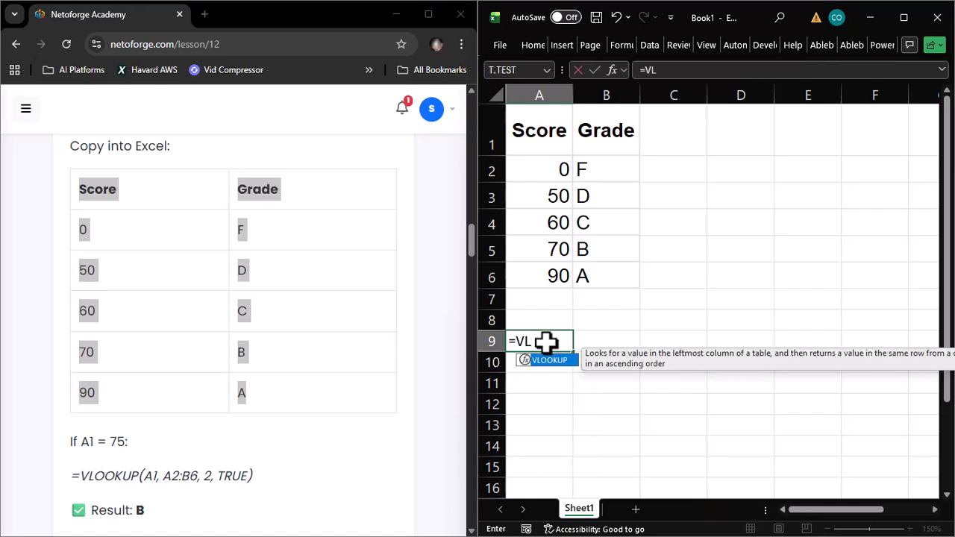
{"action": "double_click", "coordinate": [553, 360]}
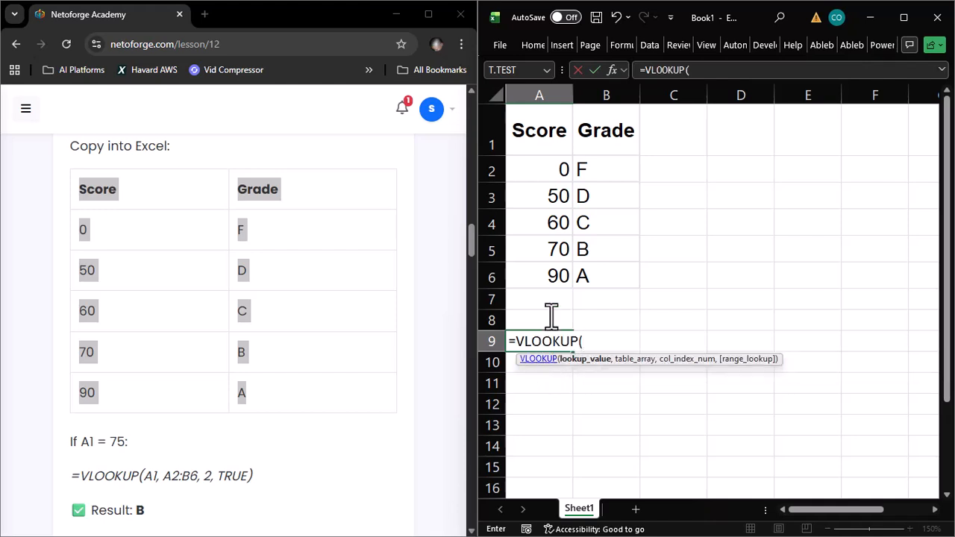
{"action": "left_click", "coordinate": [542, 171]}
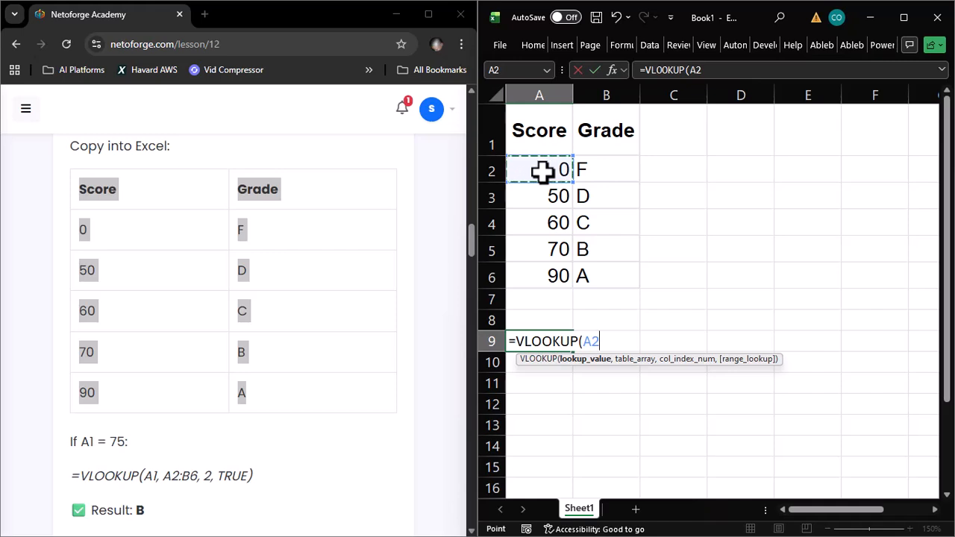
{"action": "type", "text": ","}
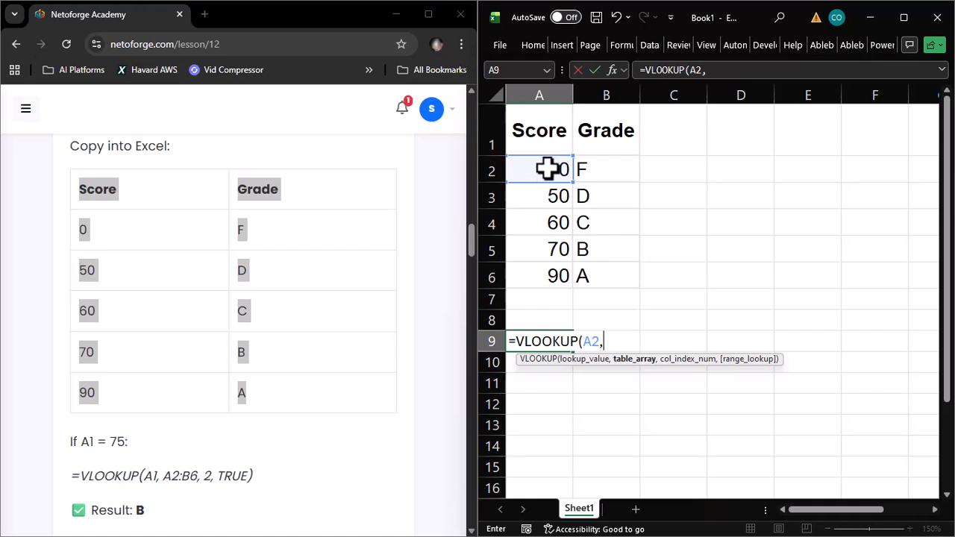
{"action": "left_click", "coordinate": [546, 169]}
{"action": "left_click_drag", "start_coordinate": [546, 169], "coordinate": [612, 278]}
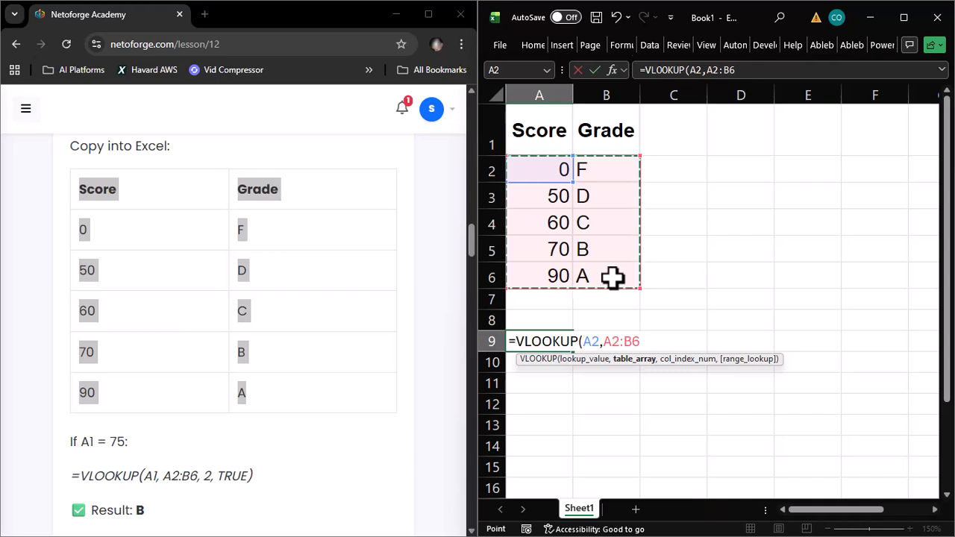
Step: Complete the VLOOKUP formula in A9 with column index 2 and TRUE for an approximate match
{"action": "type", "text": ","}
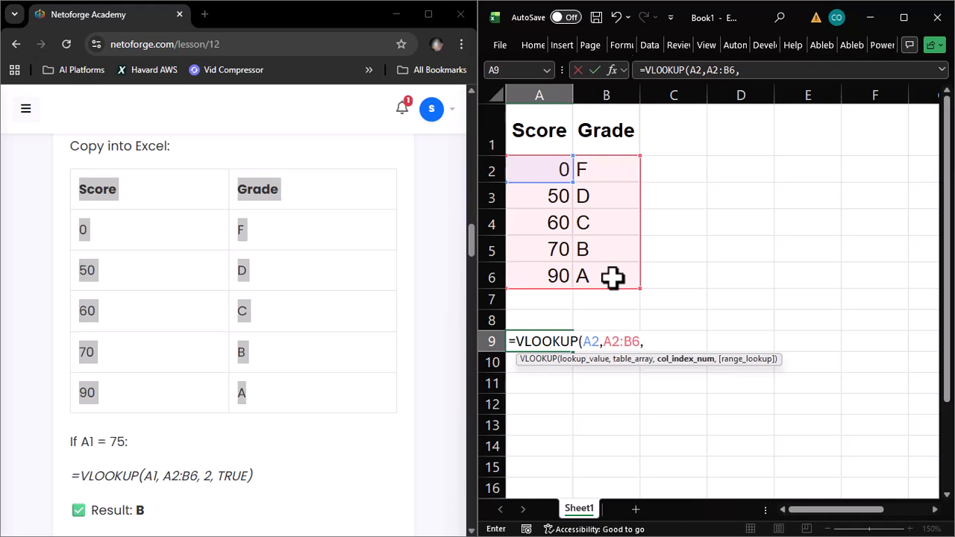
{"action": "type", "text": "2,"}
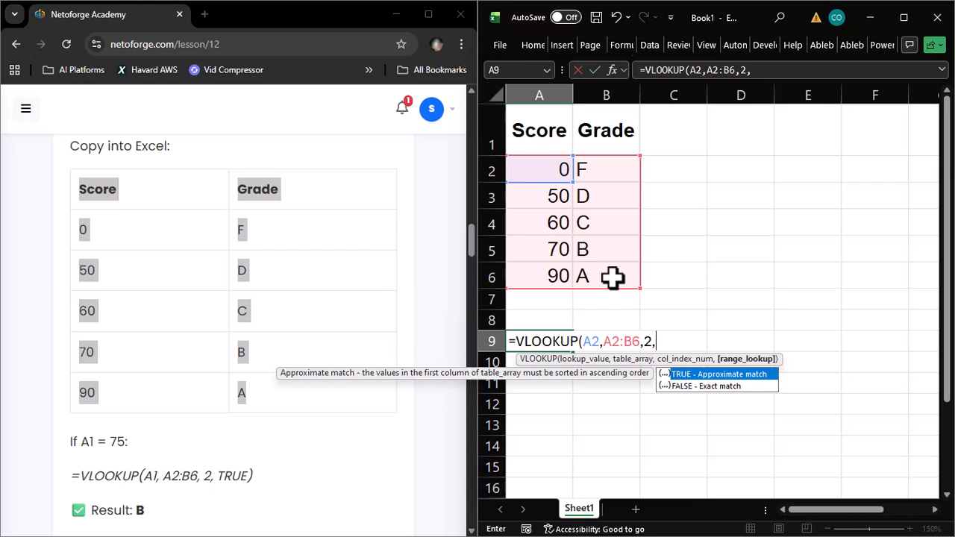
{"action": "type", "text": "TRUE"}
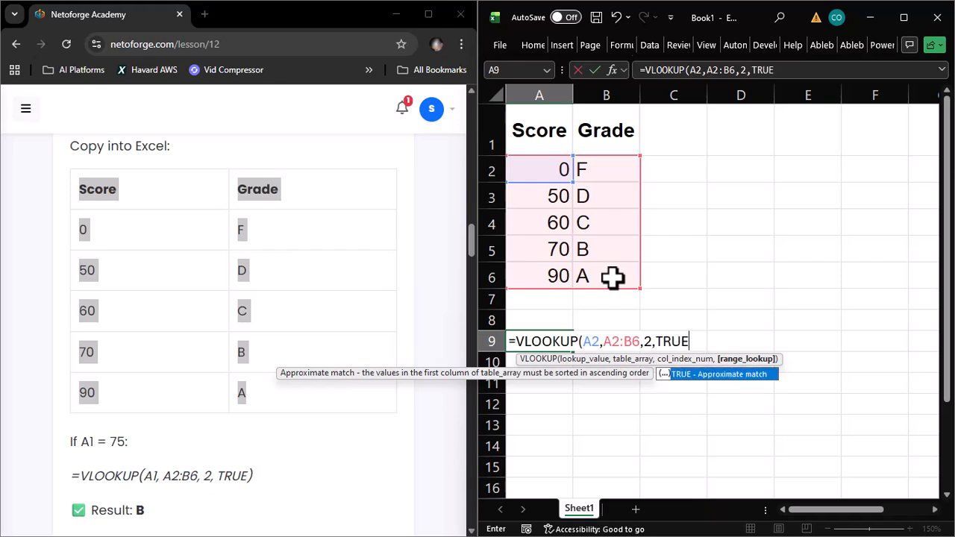
{"action": "type", "text": ")"}
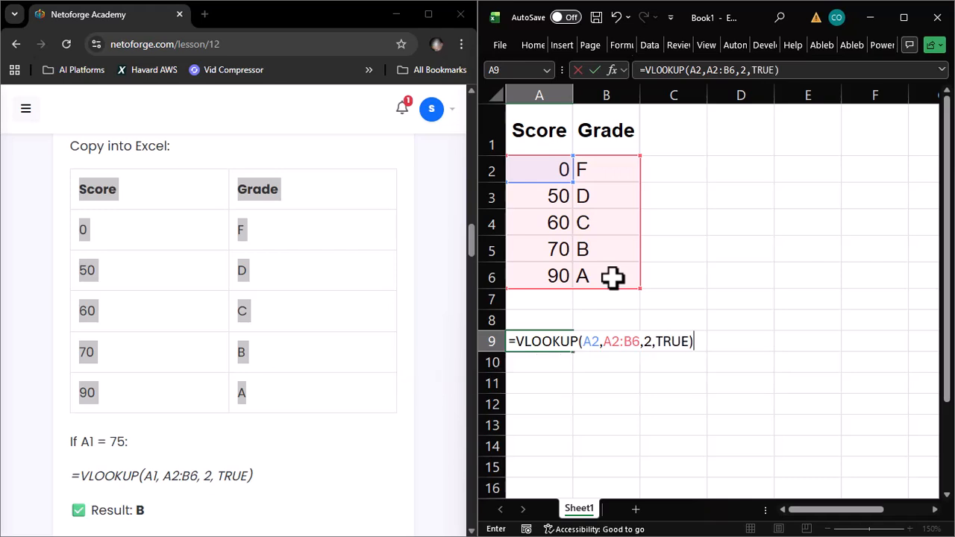
{"action": "key", "text": "Return"}
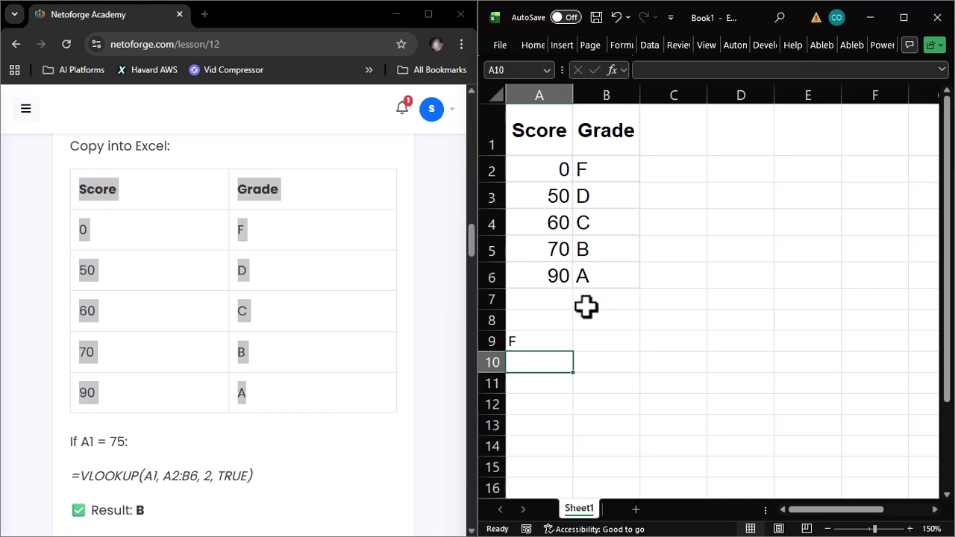
Step: Replace the lookup value in the VLOOKUP formula in cell A9 with 75
{"action": "left_click", "coordinate": [548, 341]}
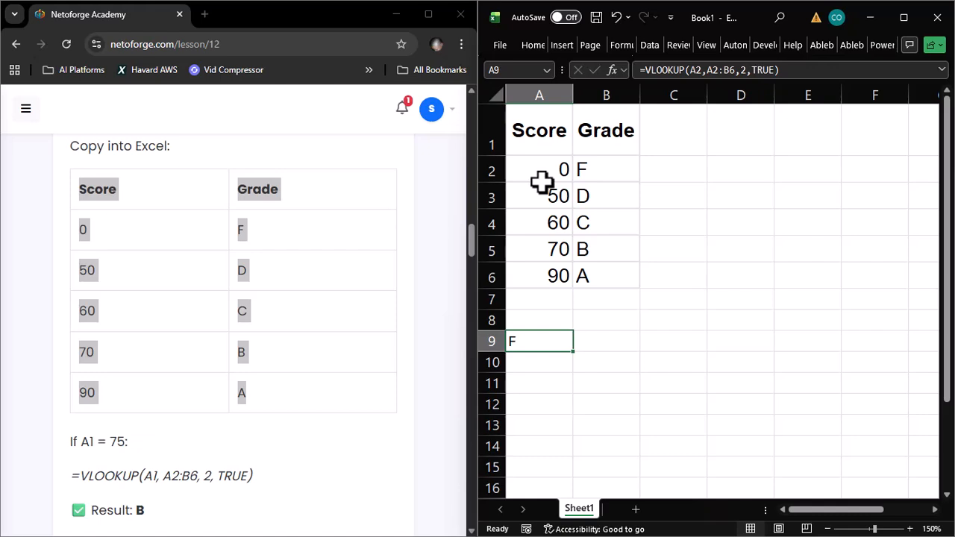
{"action": "key", "text": "Return"}
{"action": "key", "text": "Up"}
{"action": "left_click", "coordinate": [701, 69]}
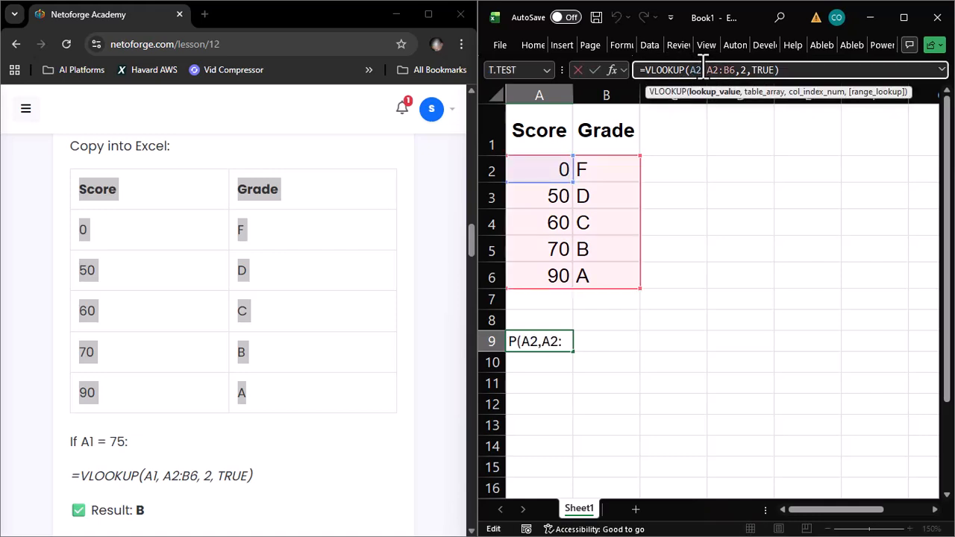
{"action": "key", "text": "BackSpace"}
{"action": "key", "text": "BackSpace"}
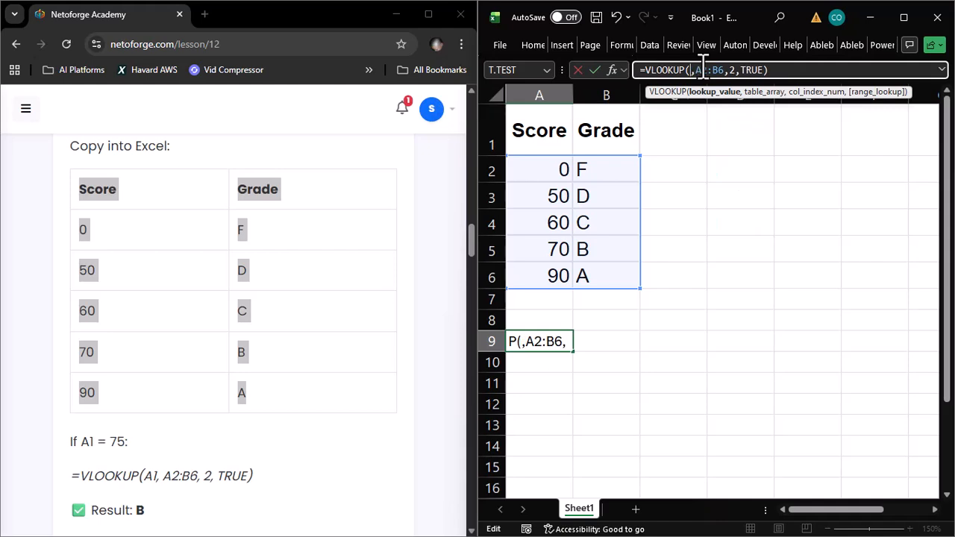
{"action": "type", "text": "75"}
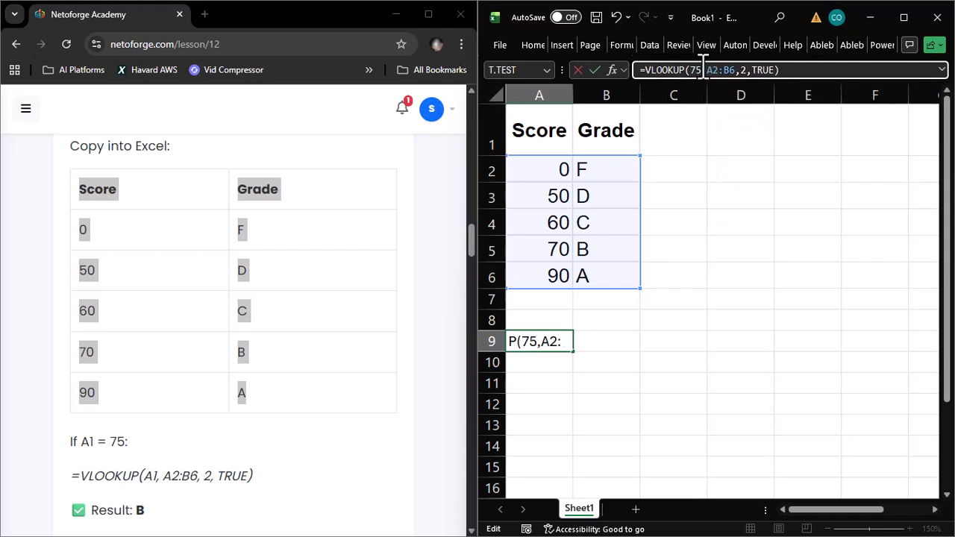
{"action": "key", "text": "Return"}
{"action": "key", "text": "Up"}
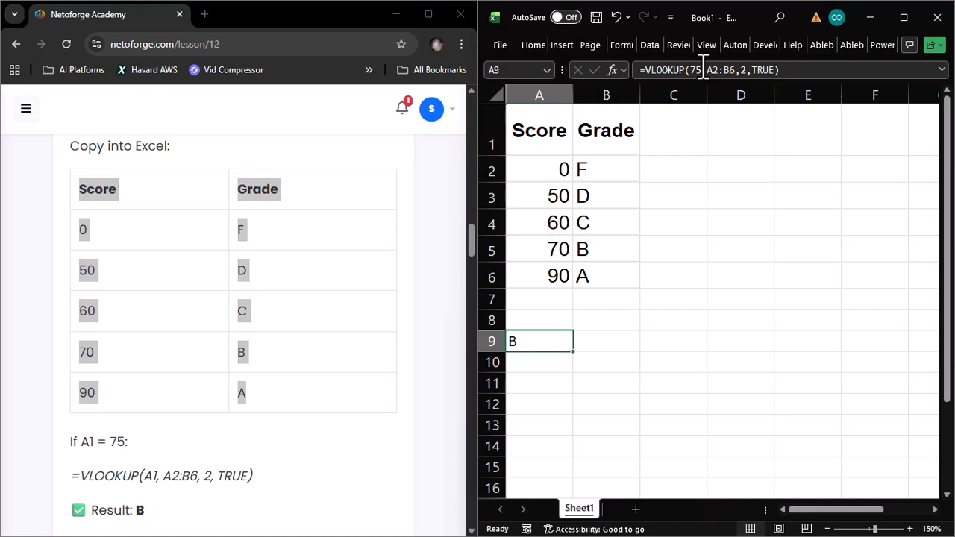
{"action": "left_click", "coordinate": [737, 70]}
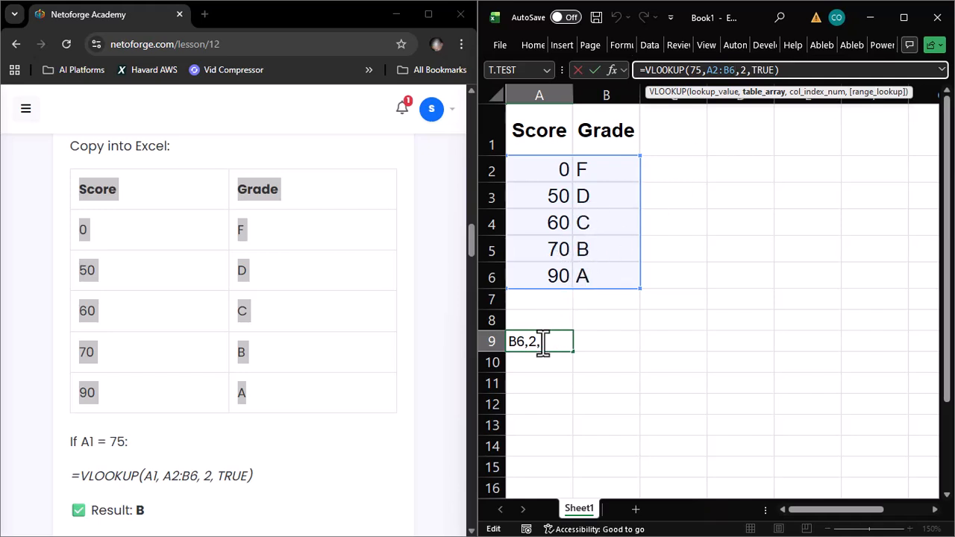
{"action": "key", "text": "Return"}
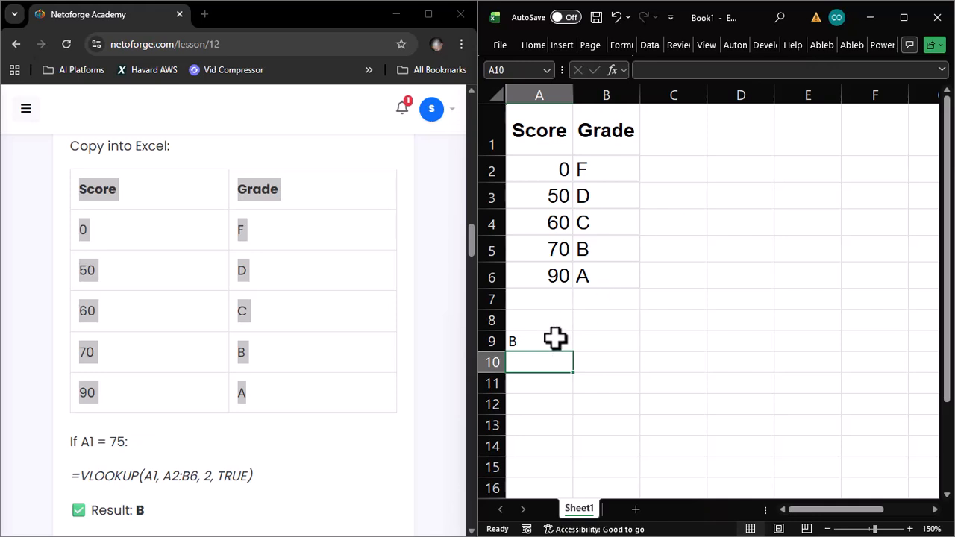
Step: Switch to the browser lesson and read the Common Mistakes table with its explanations and fixes
{"action": "left_click", "coordinate": [332, 438]}
{"action": "scroll", "coordinate": [333, 439], "scroll_direction": "down", "scroll_amount": 2}
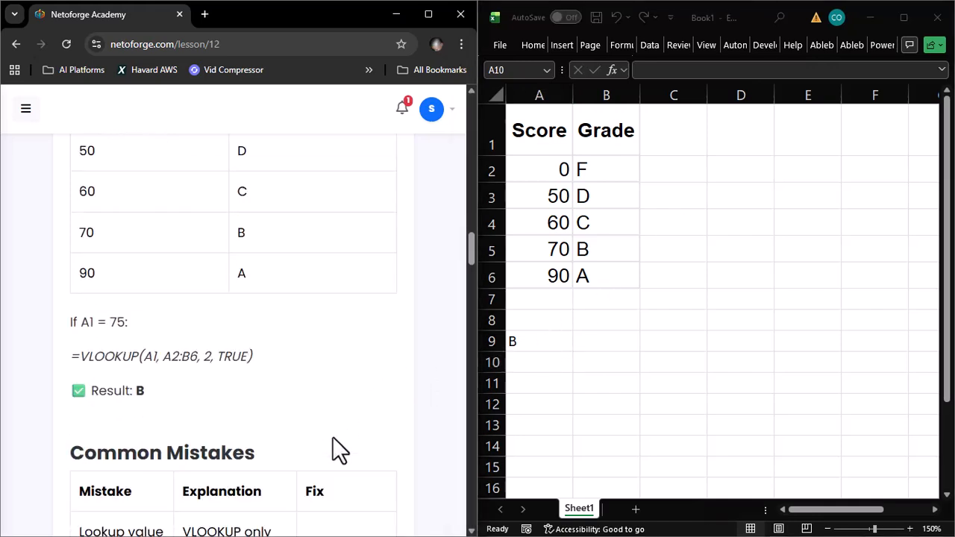
{"action": "scroll", "coordinate": [332, 437], "scroll_direction": "down", "scroll_amount": 2}
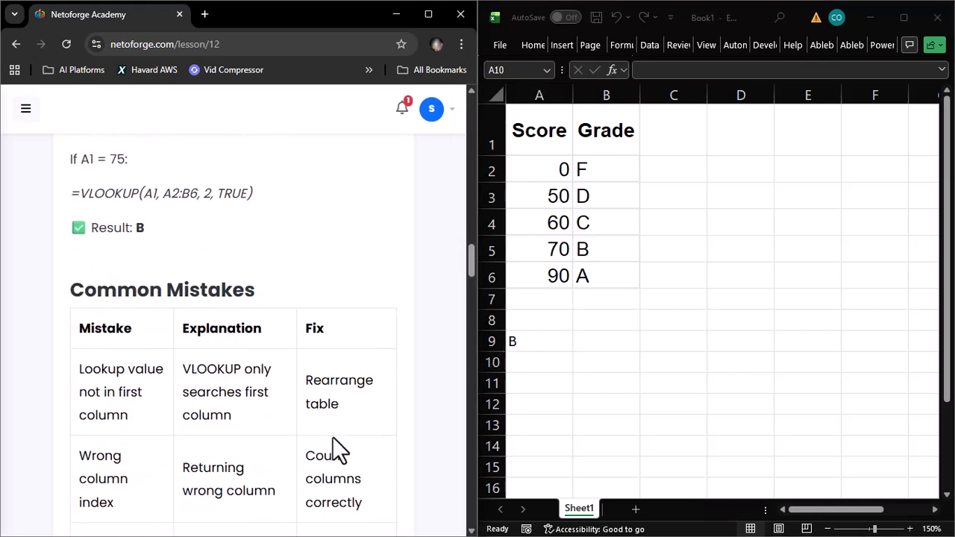
{"action": "scroll", "coordinate": [332, 436], "scroll_direction": "down", "scroll_amount": 1}
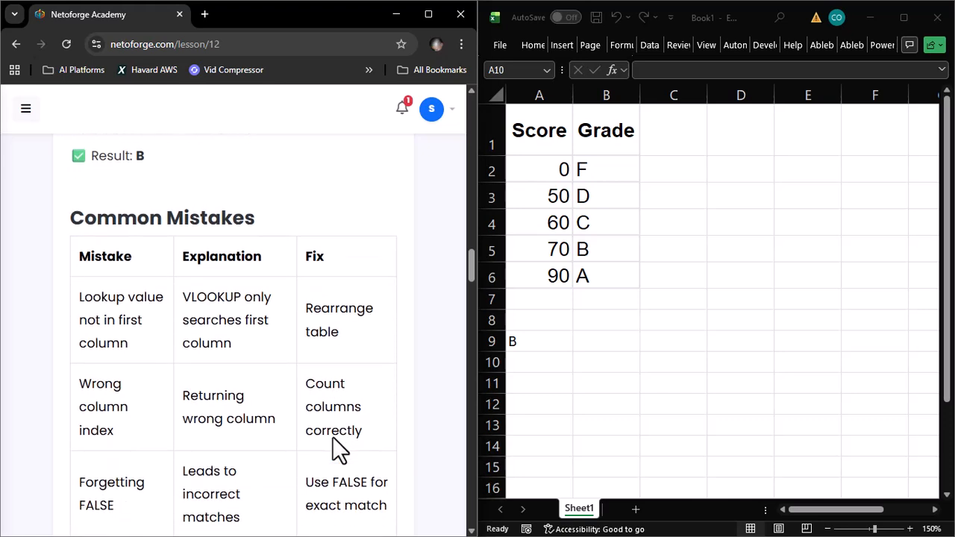
{"action": "scroll", "coordinate": [332, 437], "scroll_direction": "down", "scroll_amount": 1}
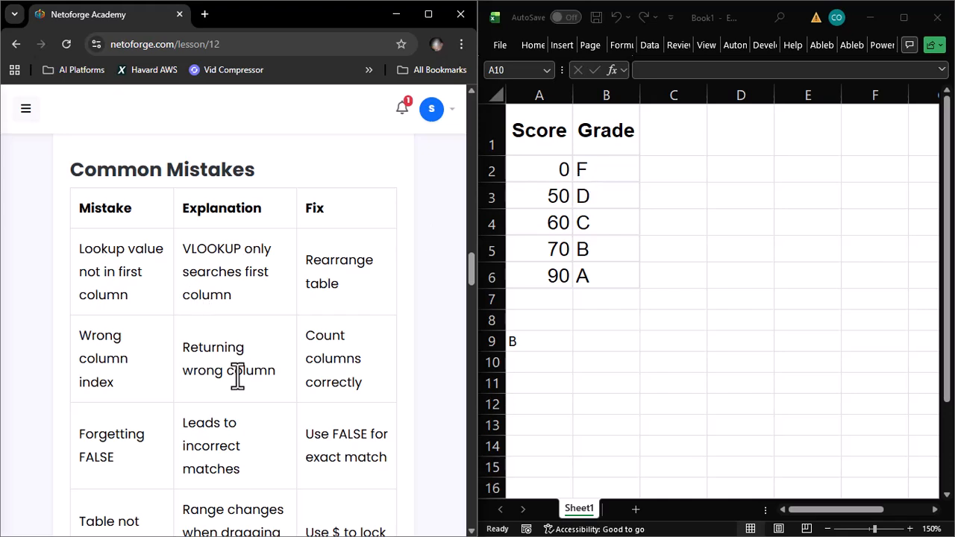
{"action": "scroll", "coordinate": [237, 377], "scroll_direction": "down", "scroll_amount": 1}
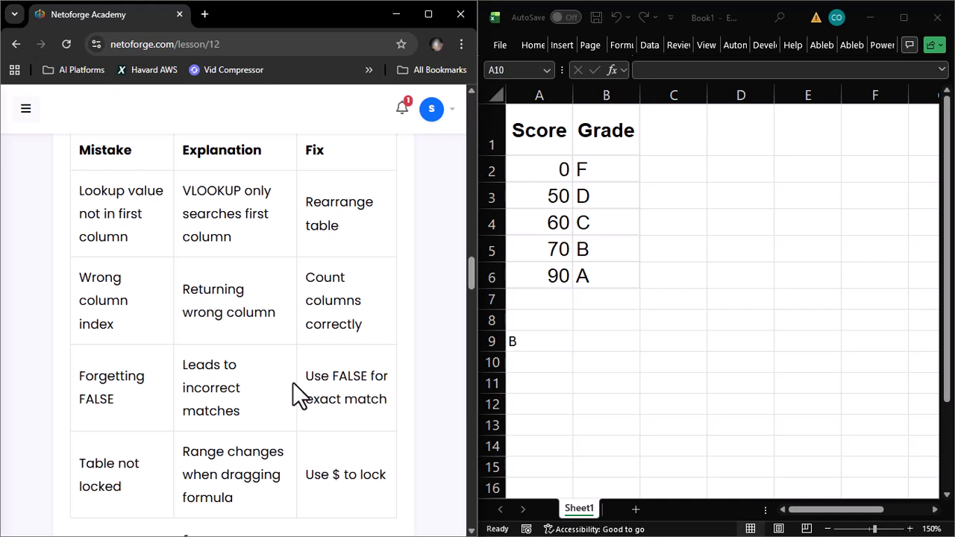
{"action": "left_click", "coordinate": [584, 326]}
{"action": "left_click", "coordinate": [665, 323]}
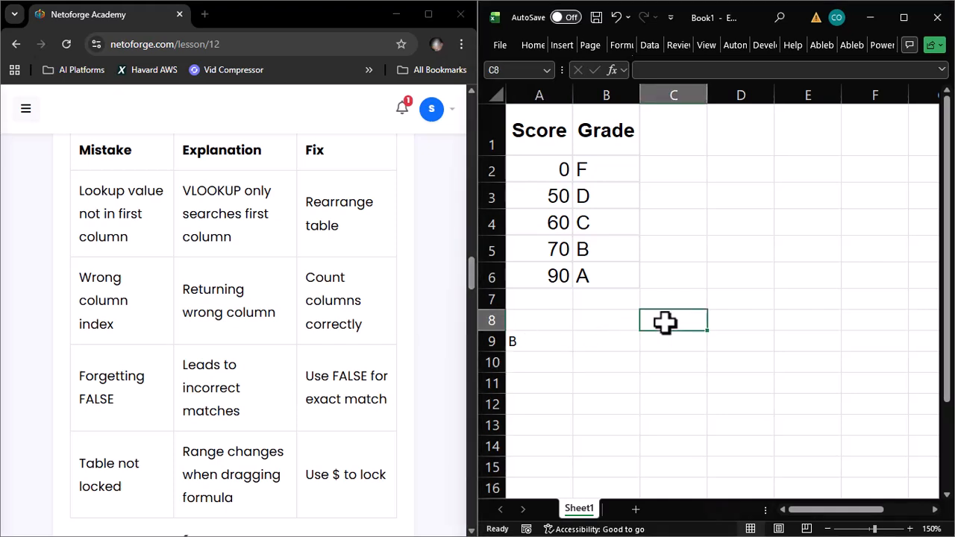
{"action": "type", "text": "$"}
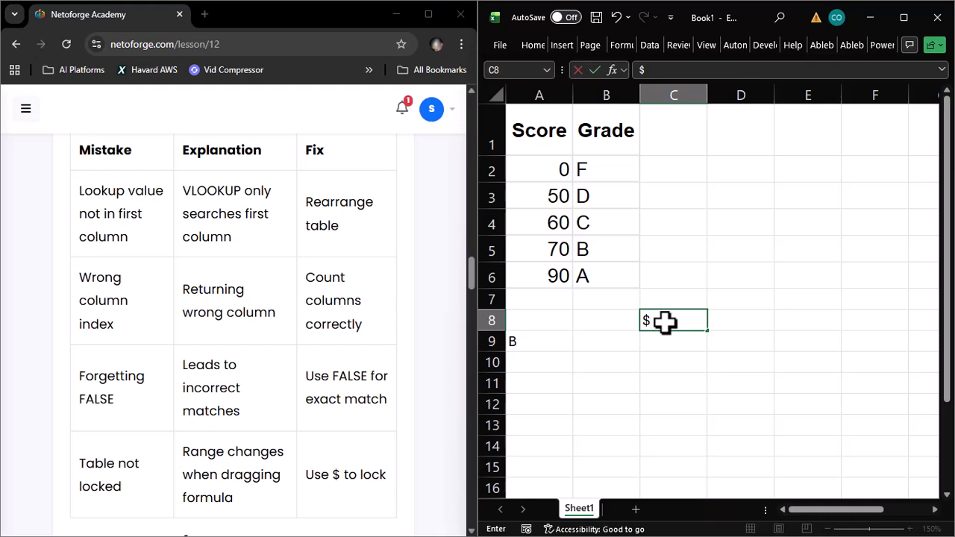
{"action": "key", "text": "BackSpace"}
{"action": "key", "text": "Escape"}
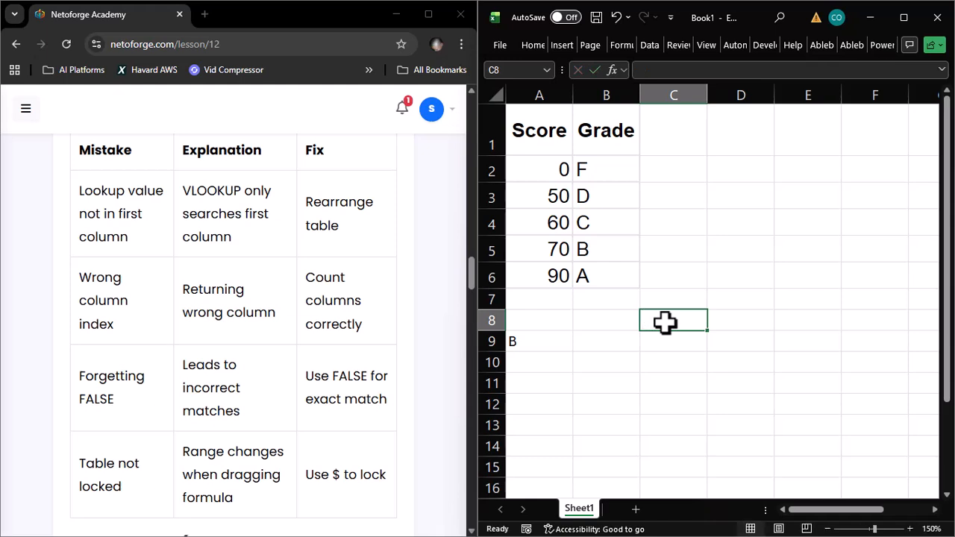
Step: Review the lesson's absolute reference example and the practice workbook's Basic Lookup and Student Scores Lookup exercises
{"action": "scroll", "coordinate": [384, 361], "scroll_direction": "down", "scroll_amount": 3}
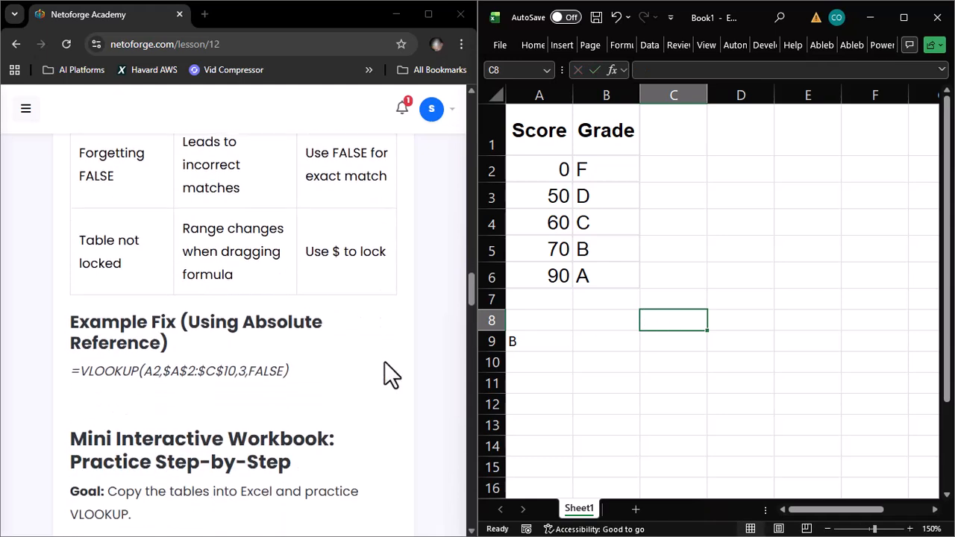
{"action": "scroll", "coordinate": [384, 363], "scroll_direction": "down", "scroll_amount": 1}
{"action": "scroll", "coordinate": [384, 361], "scroll_direction": "down", "scroll_amount": 2}
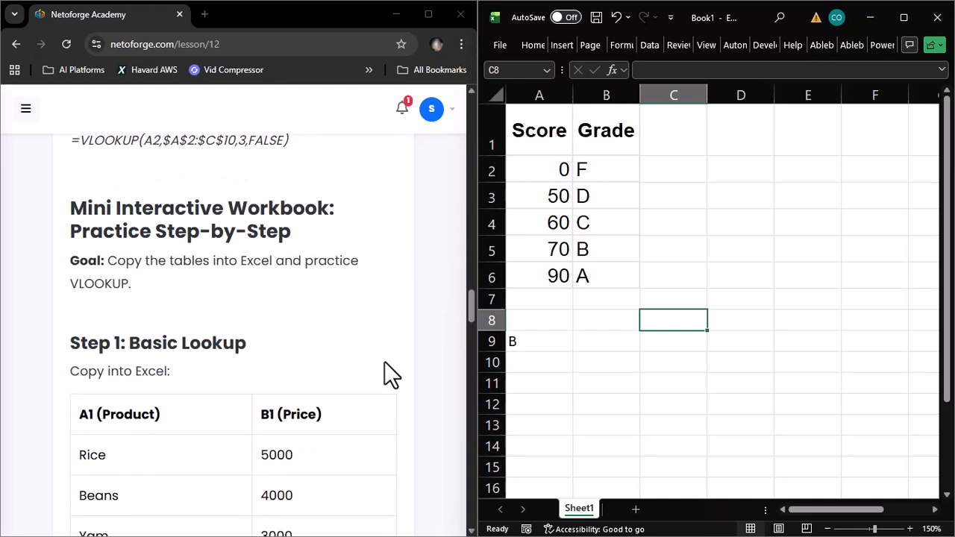
{"action": "scroll", "coordinate": [384, 361], "scroll_direction": "down", "scroll_amount": 2}
{"action": "scroll", "coordinate": [384, 363], "scroll_direction": "down", "scroll_amount": 1}
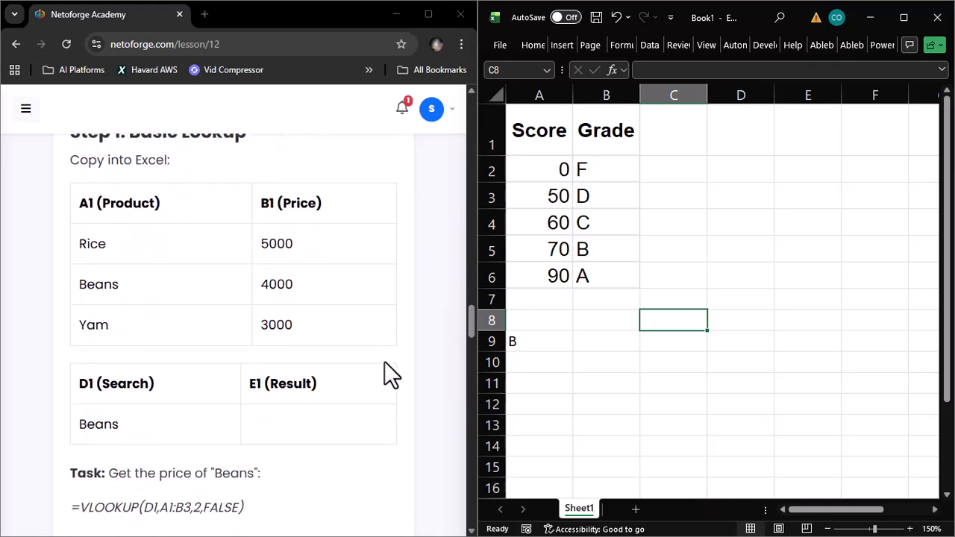
{"action": "scroll", "coordinate": [384, 362], "scroll_direction": "down", "scroll_amount": 1}
{"action": "scroll", "coordinate": [384, 361], "scroll_direction": "up", "scroll_amount": 1}
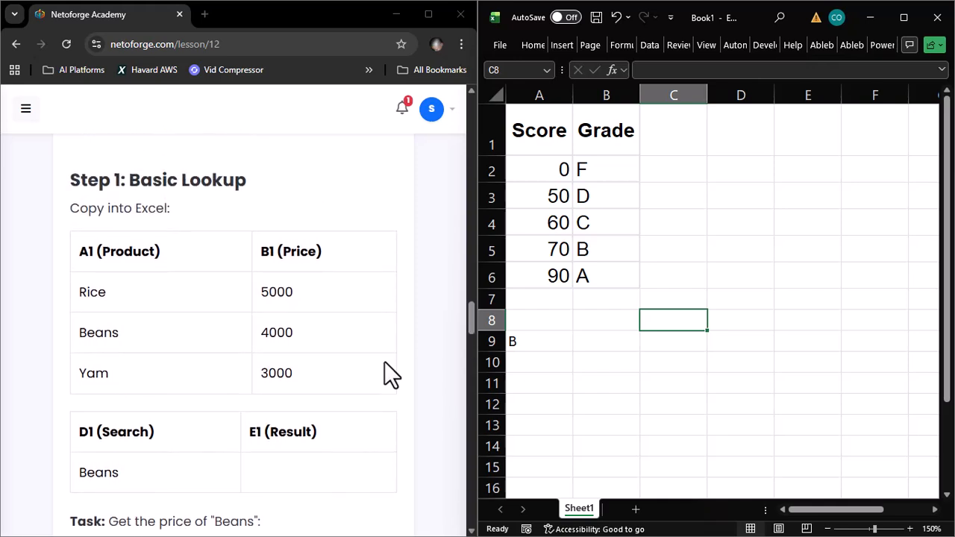
{"action": "scroll", "coordinate": [384, 362], "scroll_direction": "down", "scroll_amount": 5}
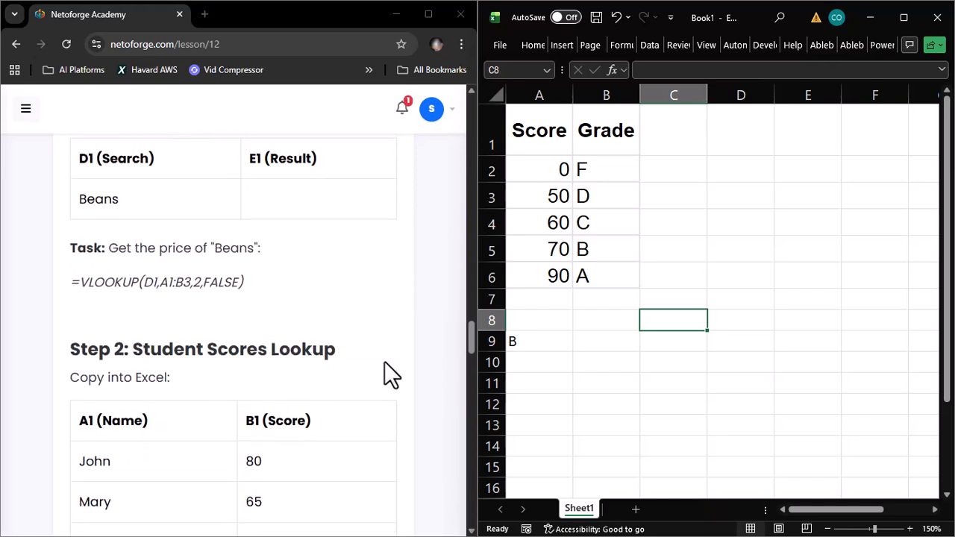
{"action": "scroll", "coordinate": [385, 361], "scroll_direction": "down", "scroll_amount": 3}
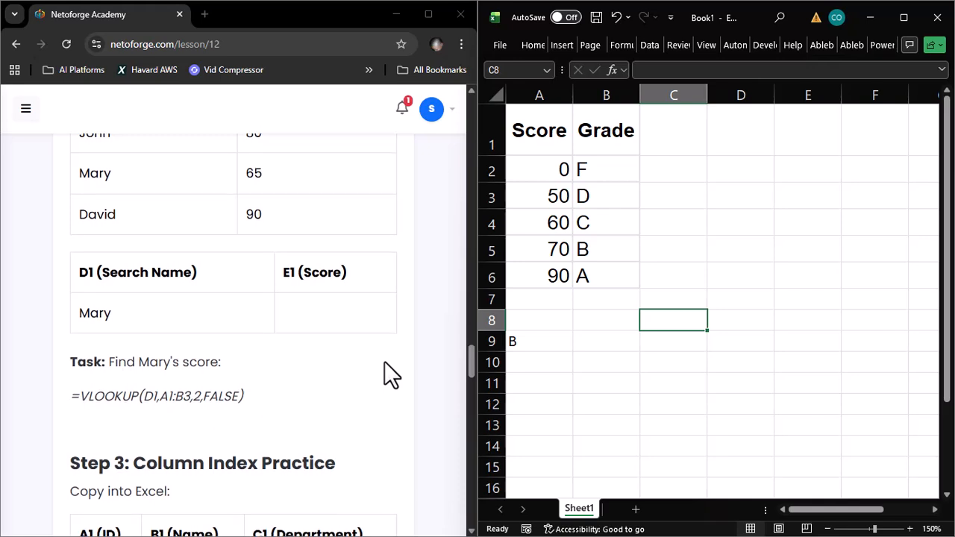
{"action": "scroll", "coordinate": [384, 361], "scroll_direction": "up", "scroll_amount": 2}
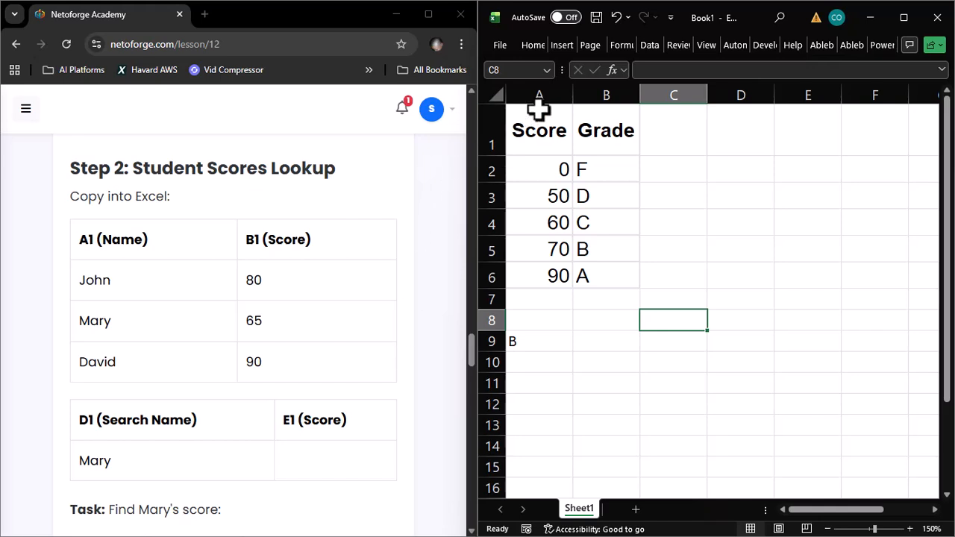
Step: Delete columns A and B with the score and grade table and its lookup formula from the worksheet
{"action": "left_click_drag", "start_coordinate": [543, 93], "coordinate": [601, 81]}
{"action": "right_click", "coordinate": [602, 82]}
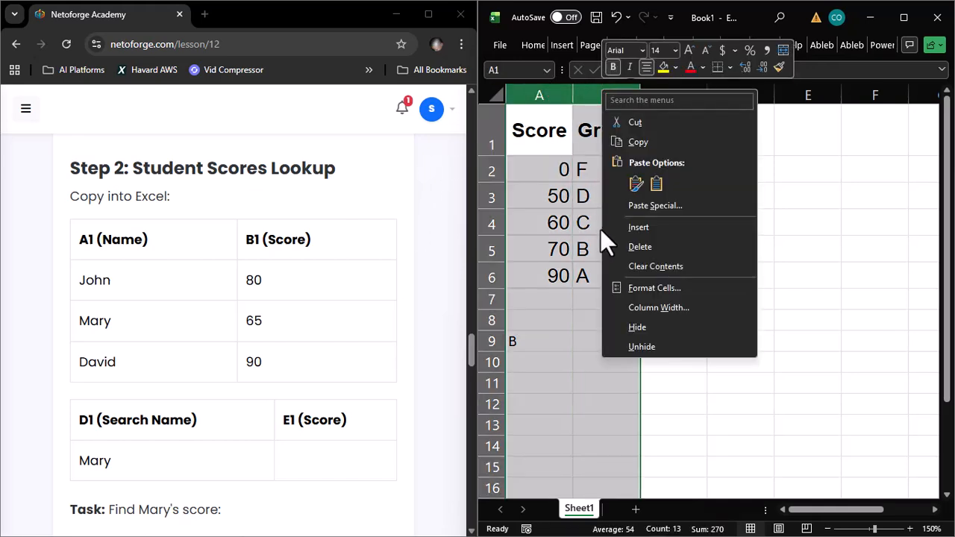
{"action": "left_click", "coordinate": [640, 244]}
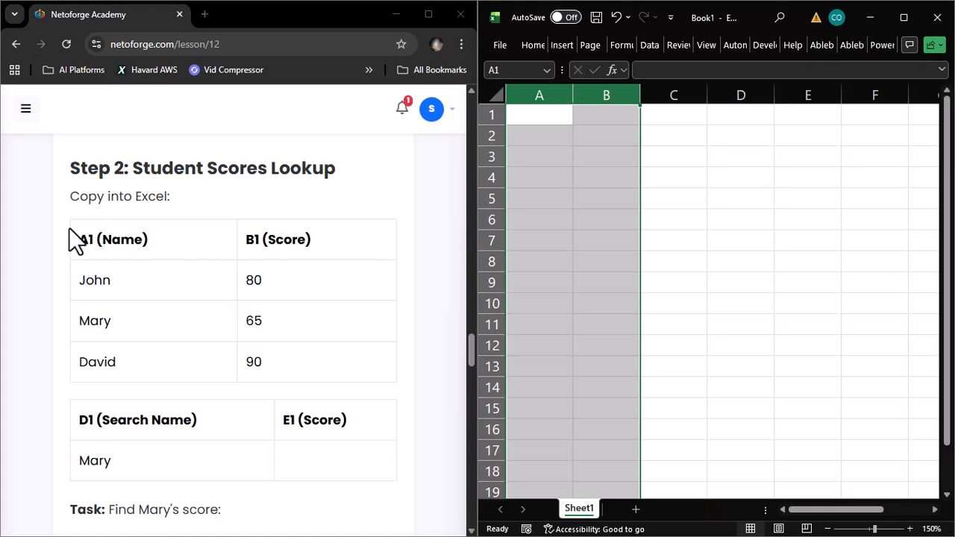
Step: Copy the Name and Score table from the lesson's Step 2: Student Scores Lookup and paste it into the worksheet at cell A1
{"action": "scroll", "coordinate": [193, 354], "scroll_direction": "down", "scroll_amount": 7}
{"action": "scroll", "coordinate": [190, 351], "scroll_direction": "up", "scroll_amount": 2}
{"action": "scroll", "coordinate": [188, 346], "scroll_direction": "down", "scroll_amount": 10}
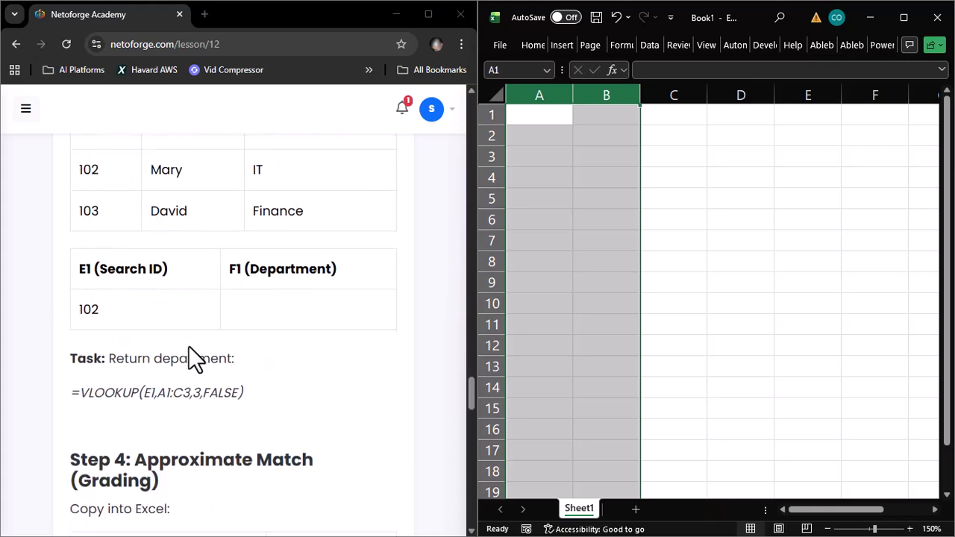
{"action": "scroll", "coordinate": [188, 347], "scroll_direction": "up", "scroll_amount": 10}
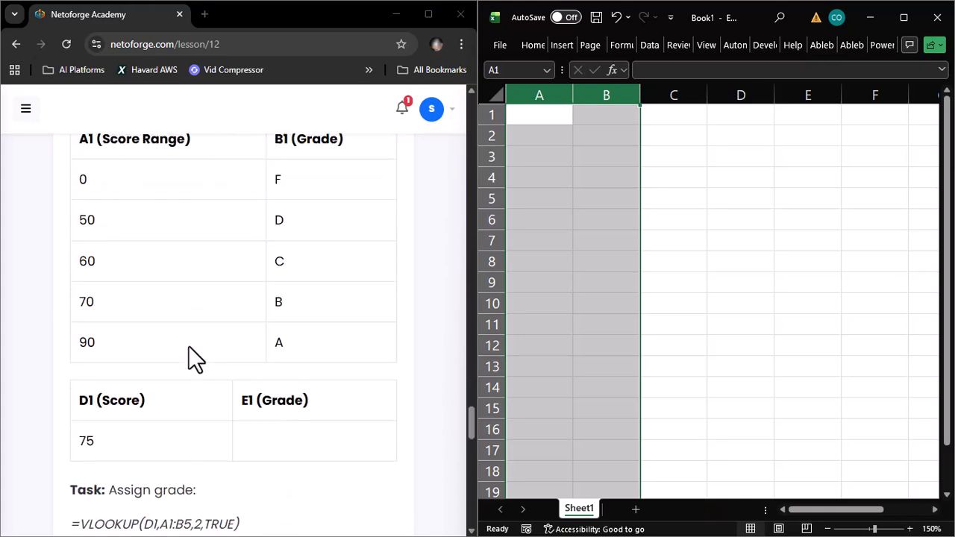
{"action": "scroll", "coordinate": [188, 345], "scroll_direction": "down", "scroll_amount": 1}
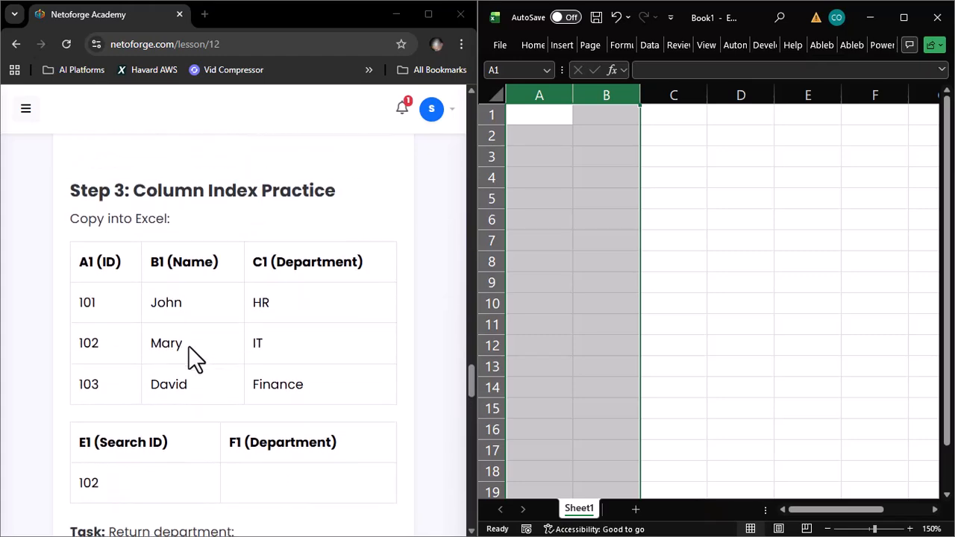
{"action": "scroll", "coordinate": [188, 346], "scroll_direction": "up", "scroll_amount": 7}
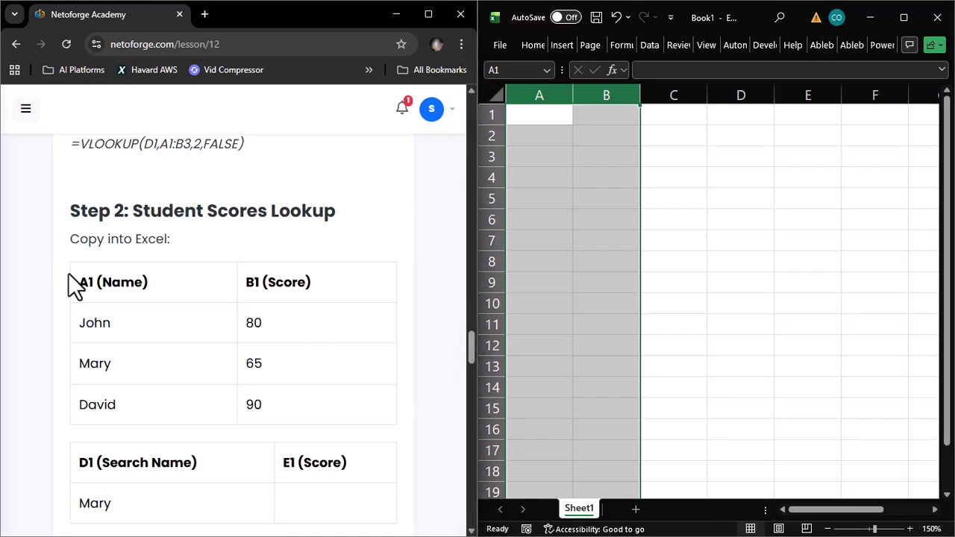
{"action": "left_click_drag", "start_coordinate": [75, 284], "coordinate": [329, 409]}
{"action": "key", "text": "ctrl+c"}
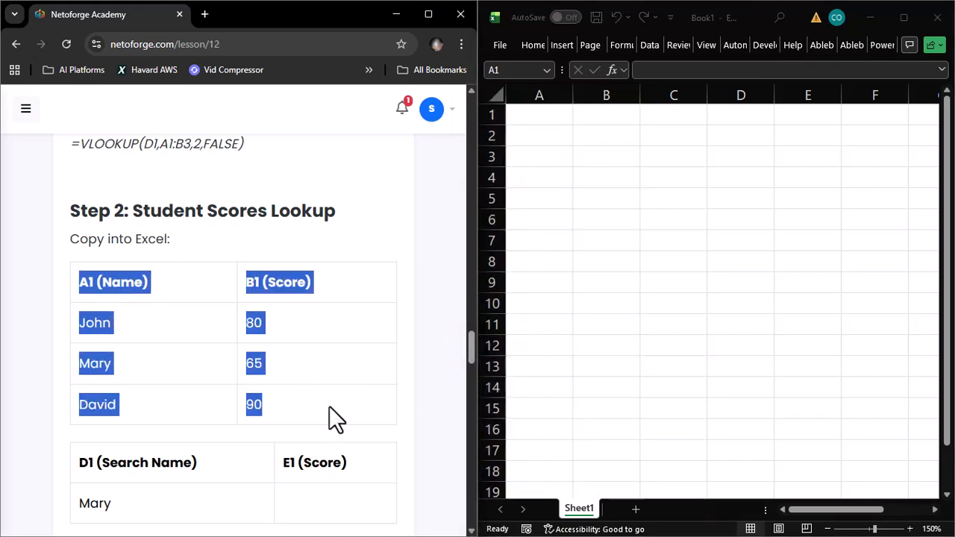
{"action": "left_click", "coordinate": [560, 116]}
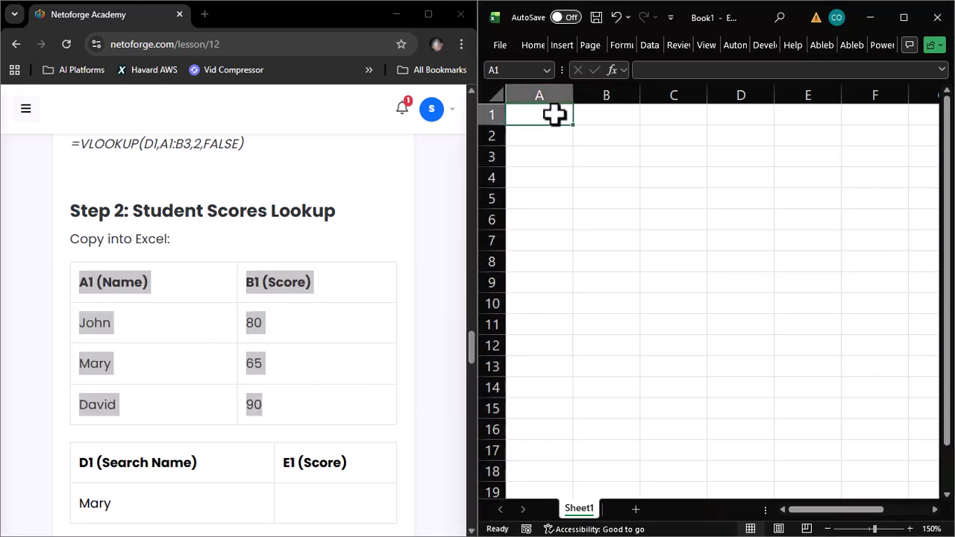
{"action": "key", "text": "ctrl+v"}
Step: Enter the exact-match formula =VLOOKUP(A3,A2:B4,2,FALSE) in cell A7 to look up the student's score
{"action": "left_click", "coordinate": [541, 314]}
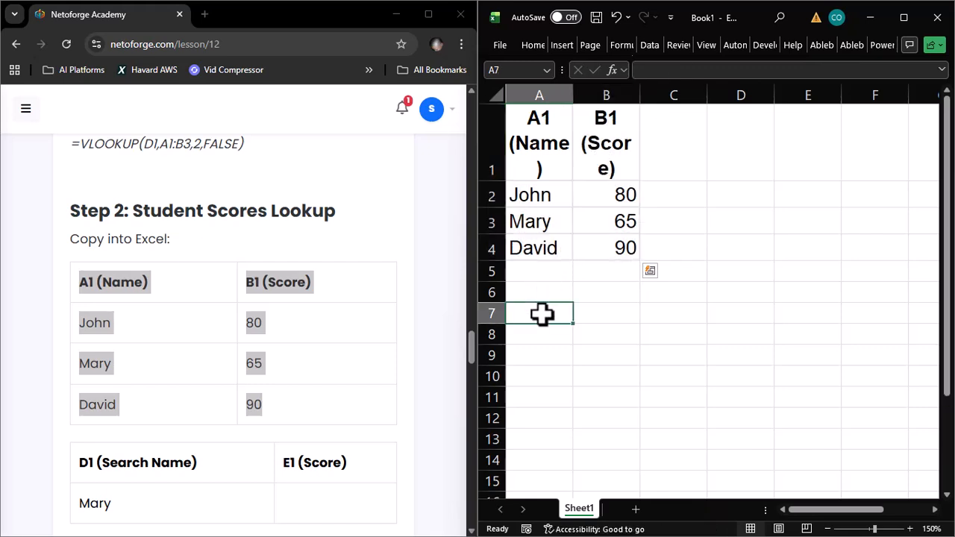
{"action": "type", "text": "=VL"}
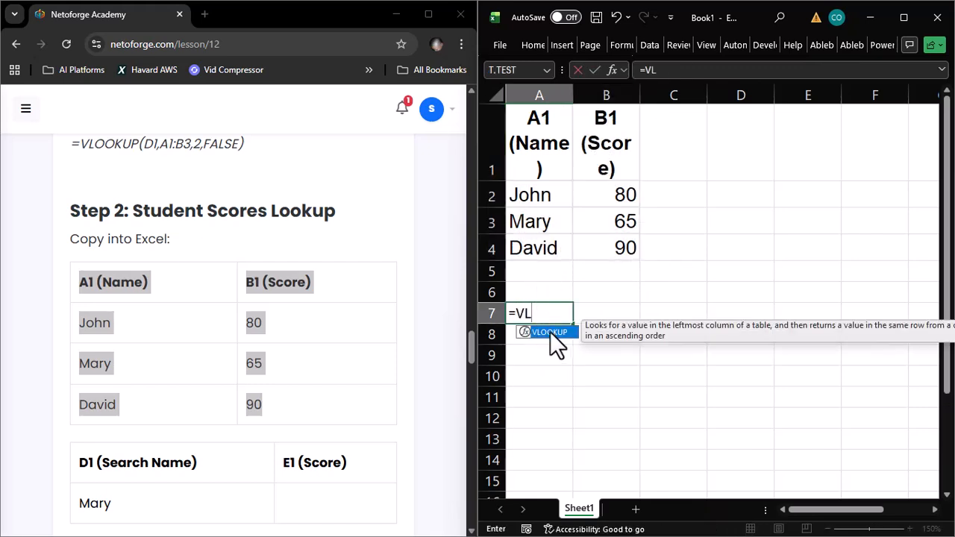
{"action": "double_click", "coordinate": [552, 333]}
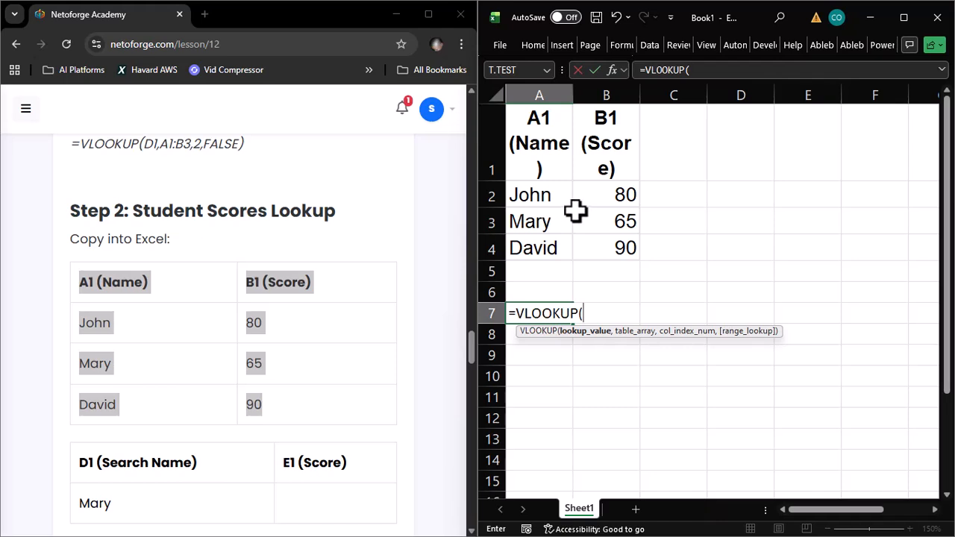
{"action": "left_click", "coordinate": [545, 221]}
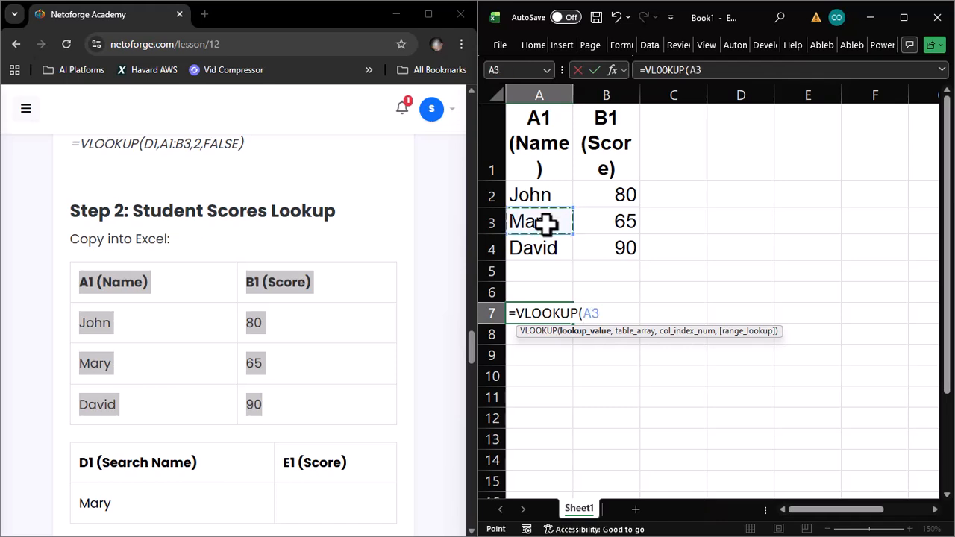
{"action": "type", "text": ","}
{"action": "left_click_drag", "start_coordinate": [545, 194], "coordinate": [613, 254]}
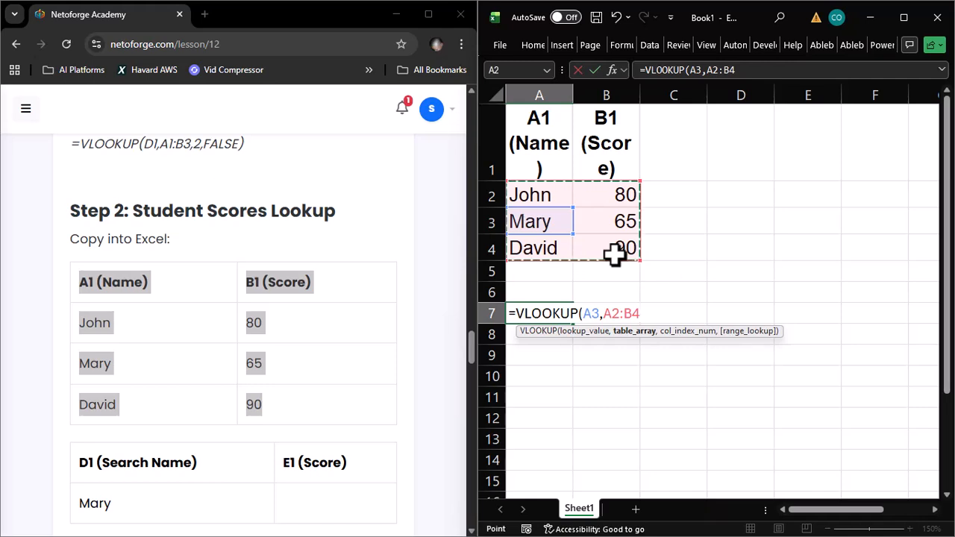
{"action": "type", "text": ","}
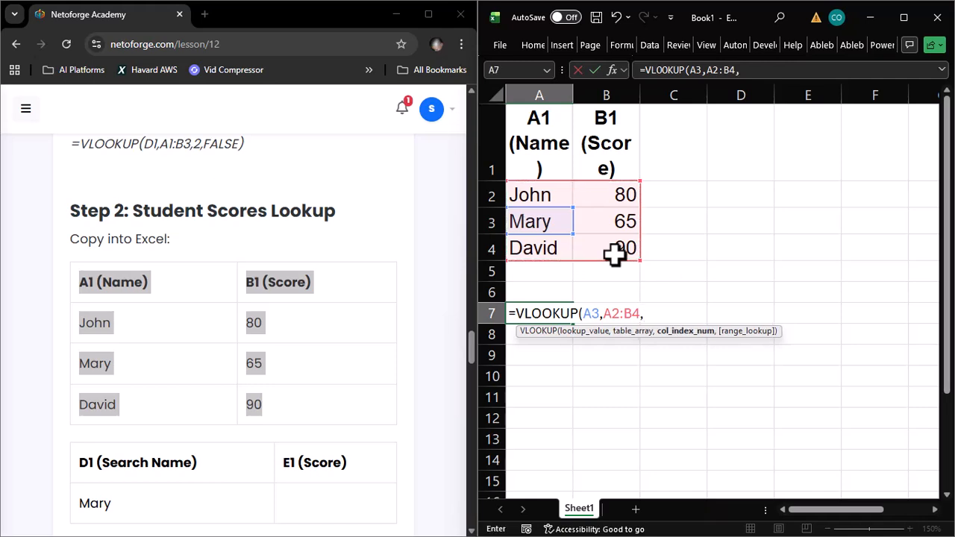
{"action": "type", "text": "2,"}
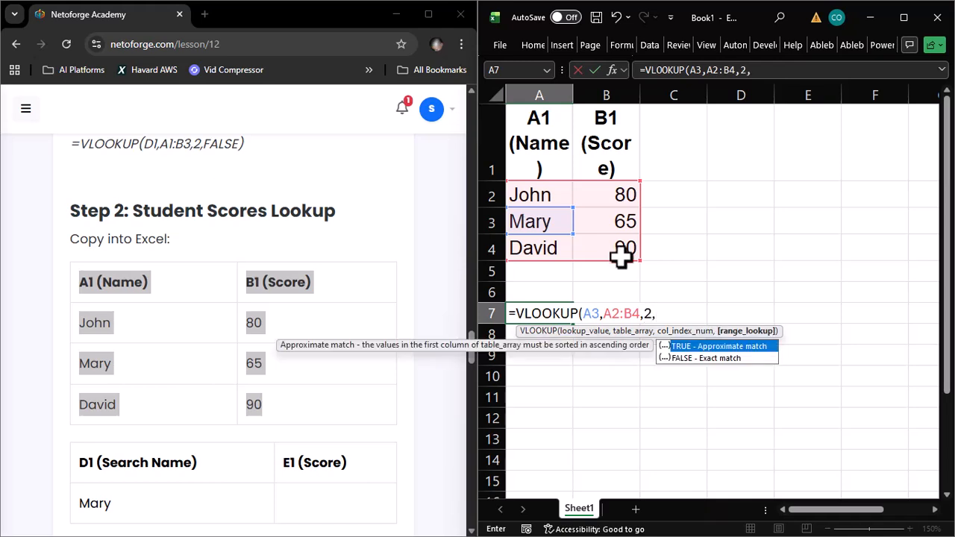
{"action": "double_click", "coordinate": [706, 358]}
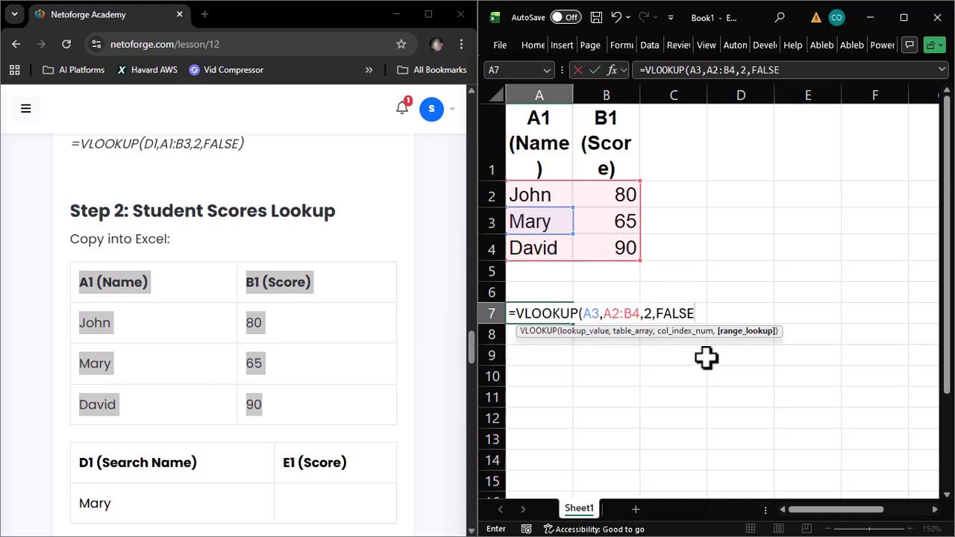
{"action": "type", "text": ")"}
{"action": "key", "text": "Return"}
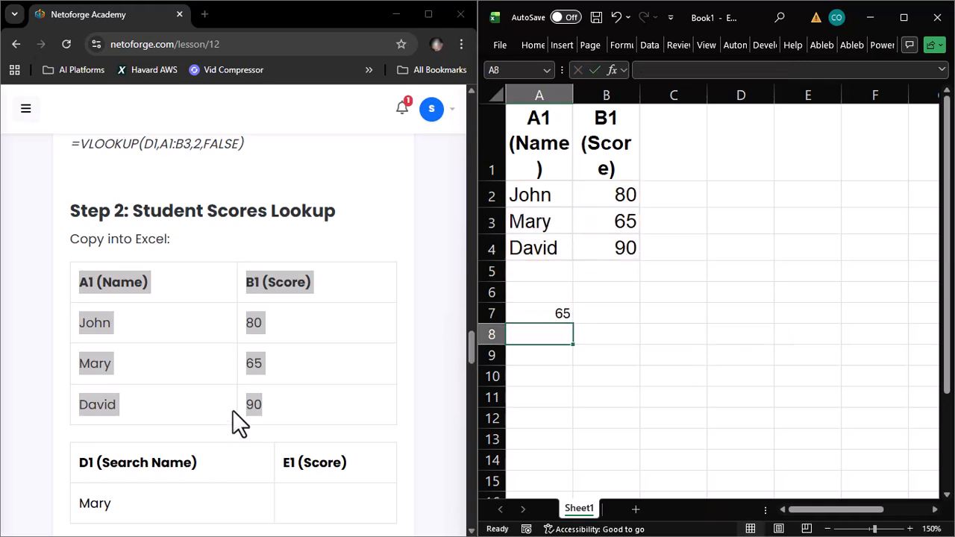
Step: Review the lesson's Column Index Practice, Approximate Match and Locking Table Range exercises and the Self-Learning Tips
{"action": "scroll", "coordinate": [232, 410], "scroll_direction": "down", "scroll_amount": 5}
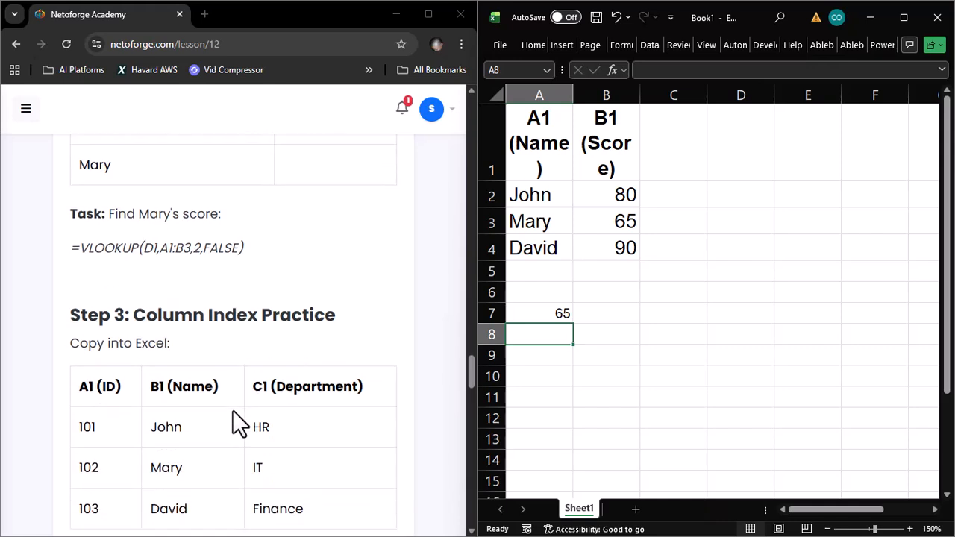
{"action": "scroll", "coordinate": [232, 409], "scroll_direction": "down", "scroll_amount": 2}
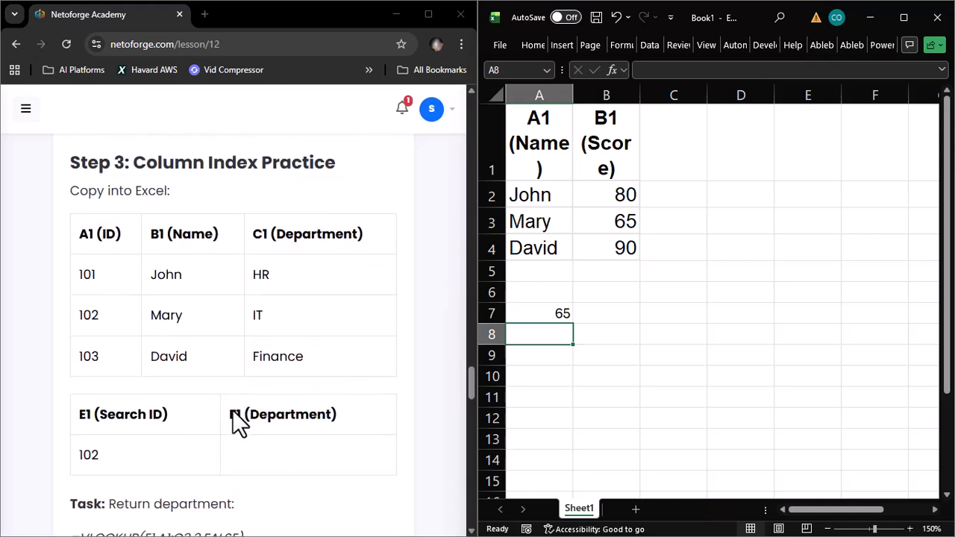
{"action": "scroll", "coordinate": [232, 410], "scroll_direction": "down", "scroll_amount": 8}
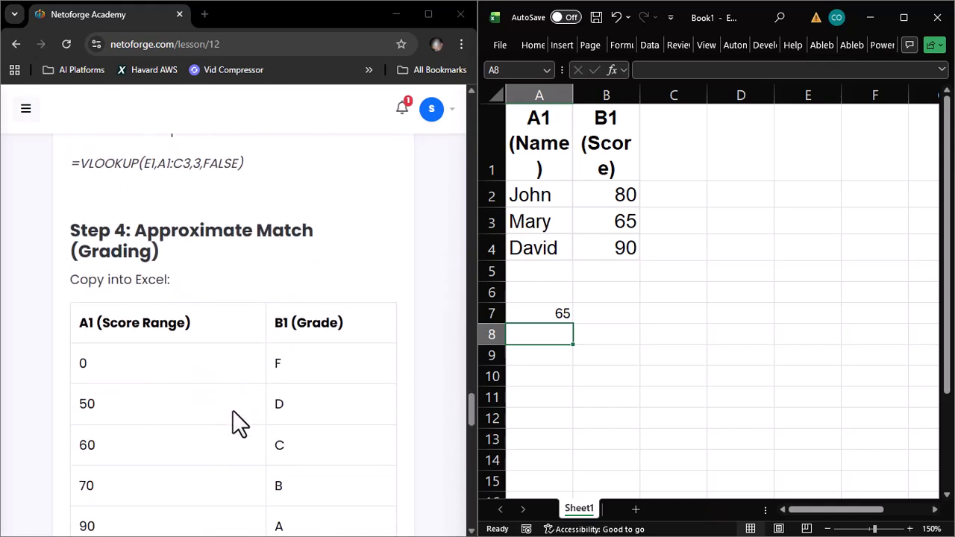
{"action": "scroll", "coordinate": [232, 410], "scroll_direction": "down", "scroll_amount": 5}
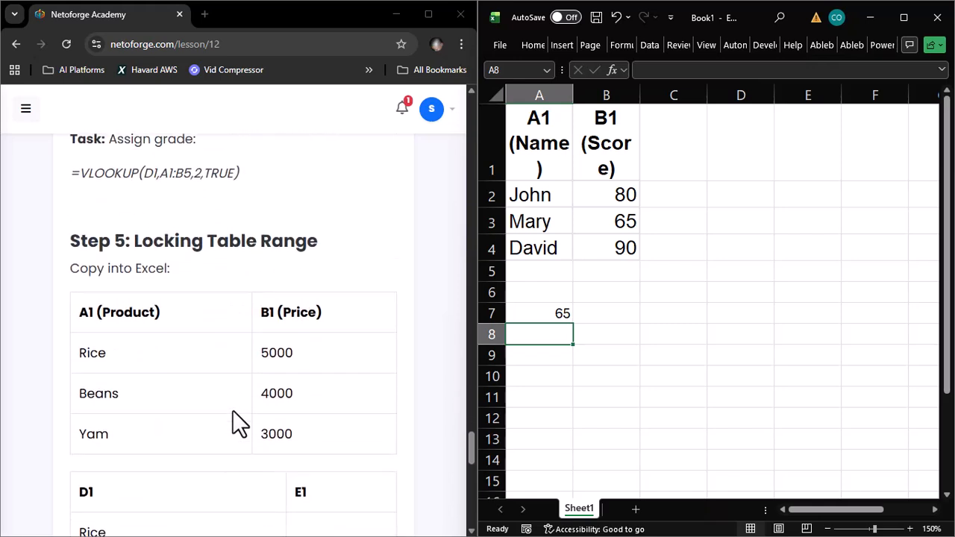
{"action": "scroll", "coordinate": [232, 409], "scroll_direction": "down", "scroll_amount": 5}
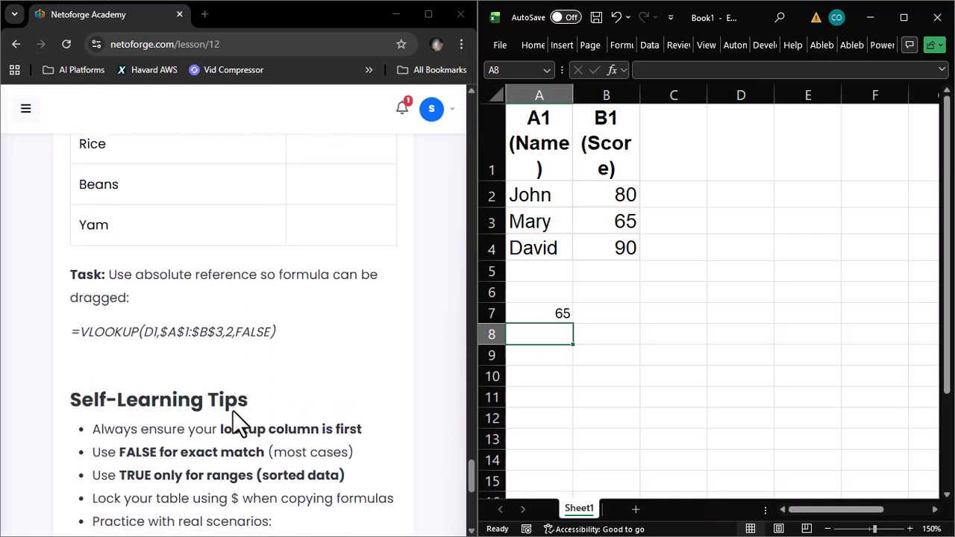
{"action": "scroll", "coordinate": [232, 410], "scroll_direction": "down", "scroll_amount": 1}
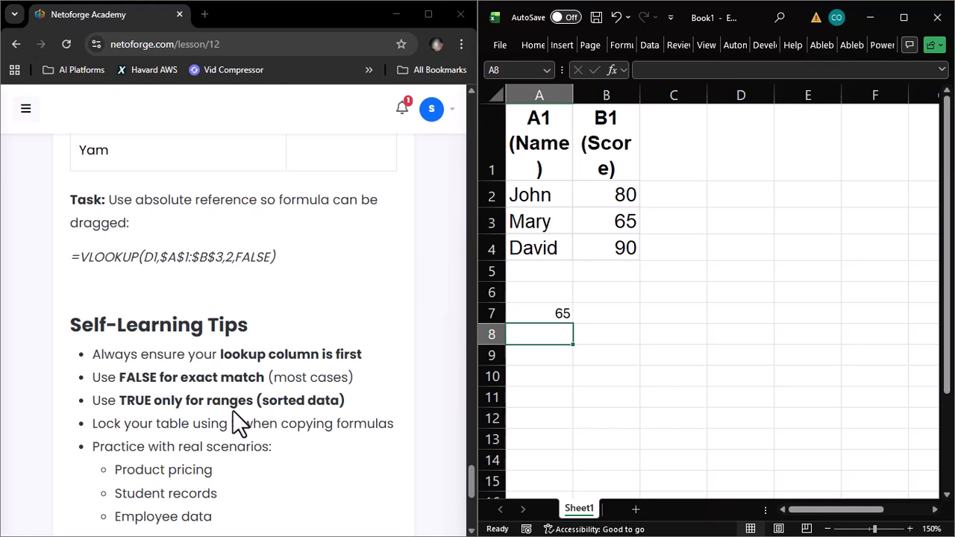
{"action": "scroll", "coordinate": [232, 409], "scroll_direction": "up", "scroll_amount": 3}
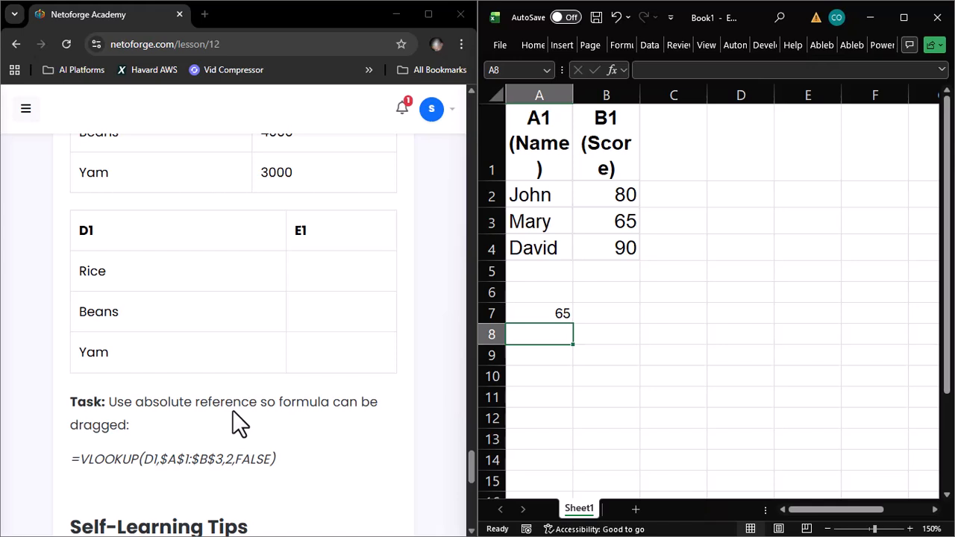
{"action": "scroll", "coordinate": [232, 410], "scroll_direction": "up", "scroll_amount": 3}
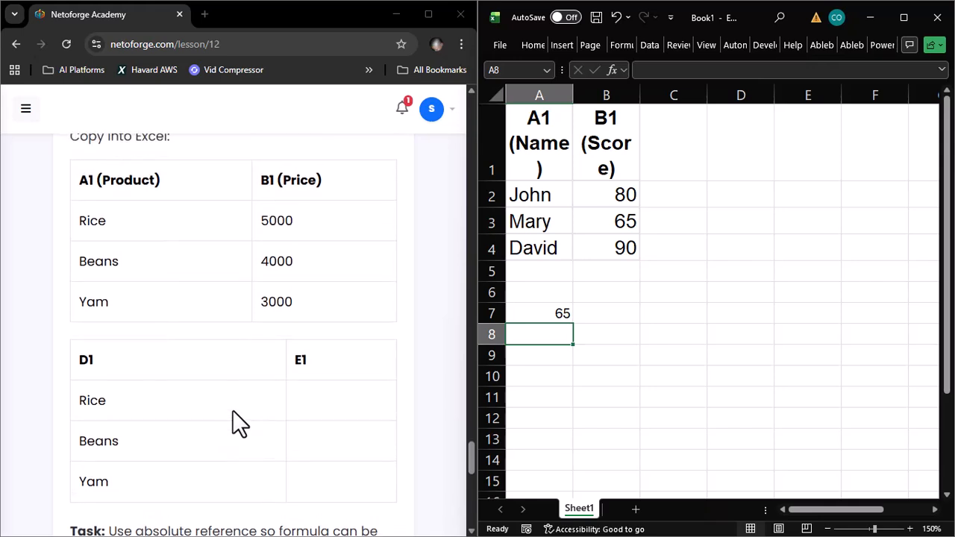
Step: Delete columns A and B with the student score table and its lookup formula from the worksheet
{"action": "left_click", "coordinate": [587, 249]}
{"action": "left_click_drag", "start_coordinate": [540, 91], "coordinate": [597, 91]}
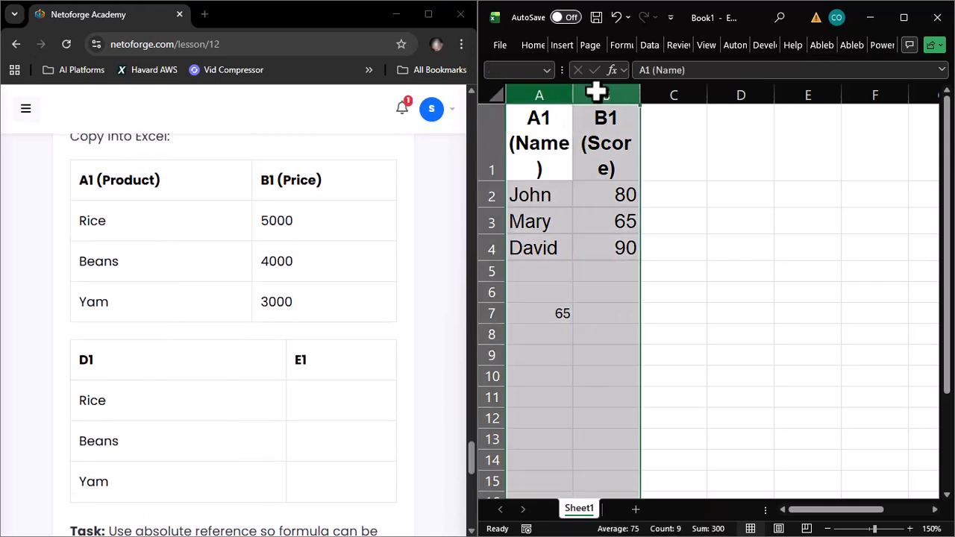
{"action": "right_click", "coordinate": [597, 91]}
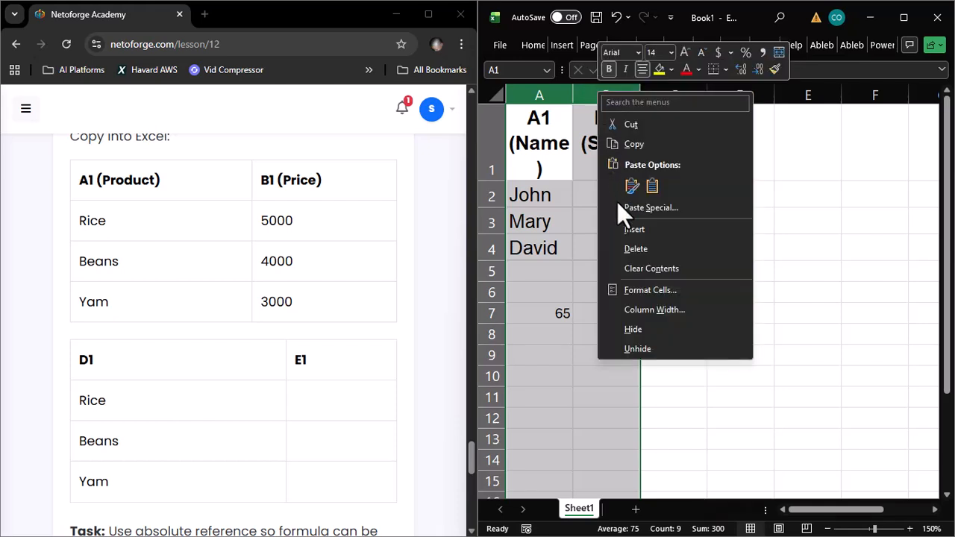
{"action": "left_click", "coordinate": [632, 248]}
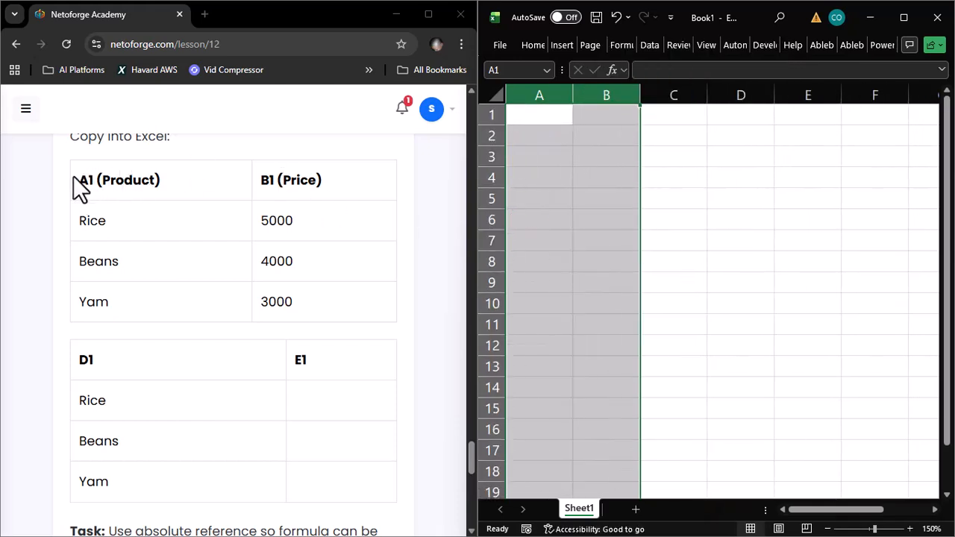
Step: Copy the Product and Price table from the lesson's Step 5: Locking Table Range and paste it into the worksheet at cell A1
{"action": "left_click_drag", "start_coordinate": [78, 183], "coordinate": [322, 316]}
{"action": "key", "text": "ctrl+c"}
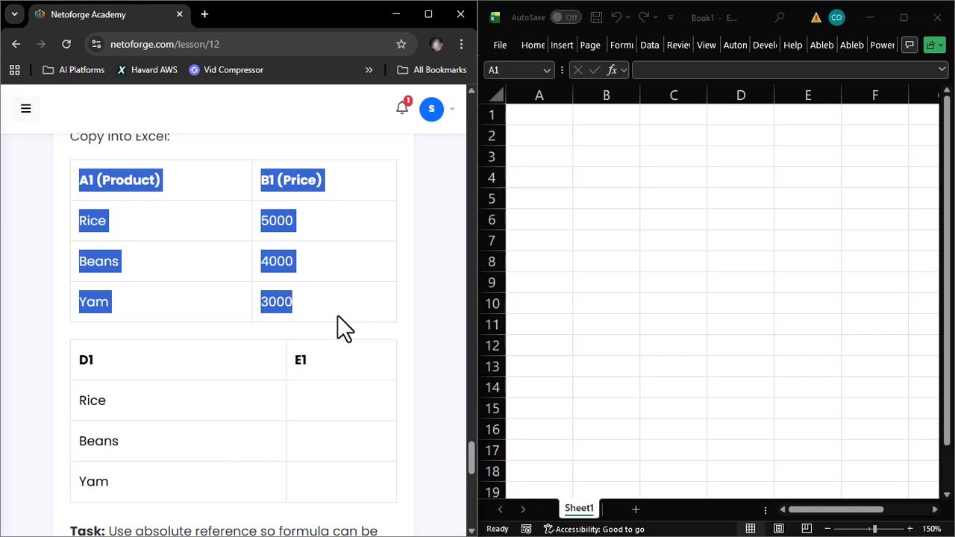
{"action": "left_click", "coordinate": [559, 110]}
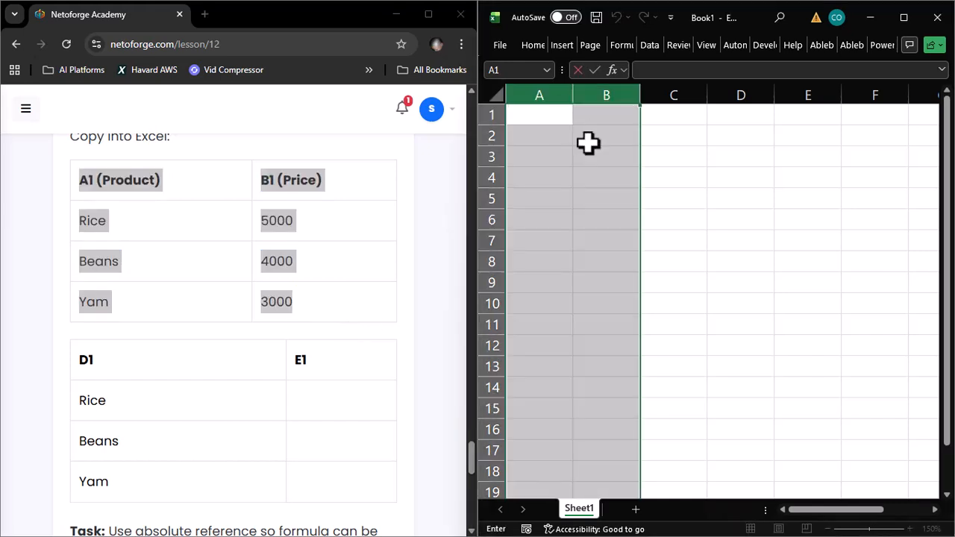
{"action": "left_click", "coordinate": [622, 183]}
{"action": "left_click", "coordinate": [549, 112]}
{"action": "key", "text": "ctrl+v"}
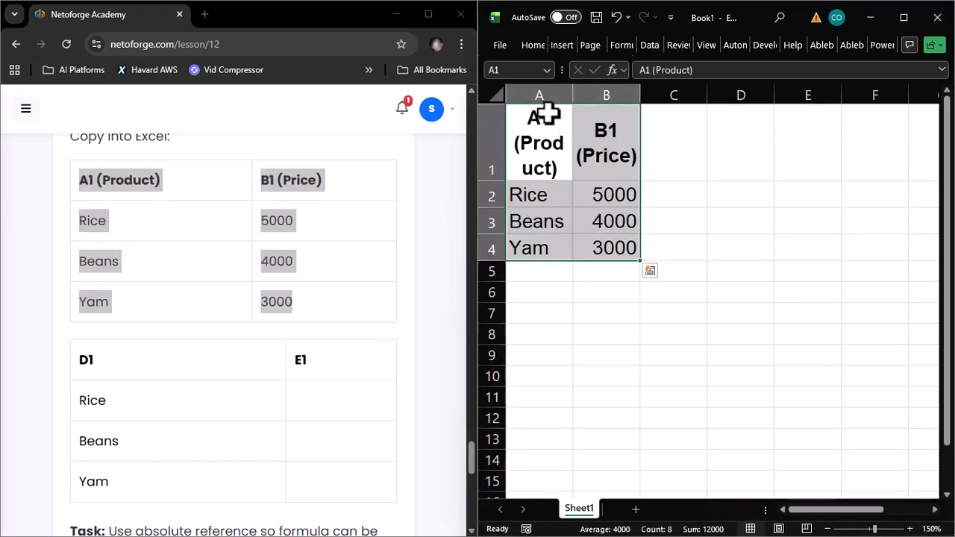
Step: Copy the lesson's D1 and E1 lookup table listing Rice, Beans and Yam and paste it into the worksheet at cell D1
{"action": "left_click_drag", "start_coordinate": [59, 344], "coordinate": [343, 485]}
{"action": "key", "text": "ctrl+c"}
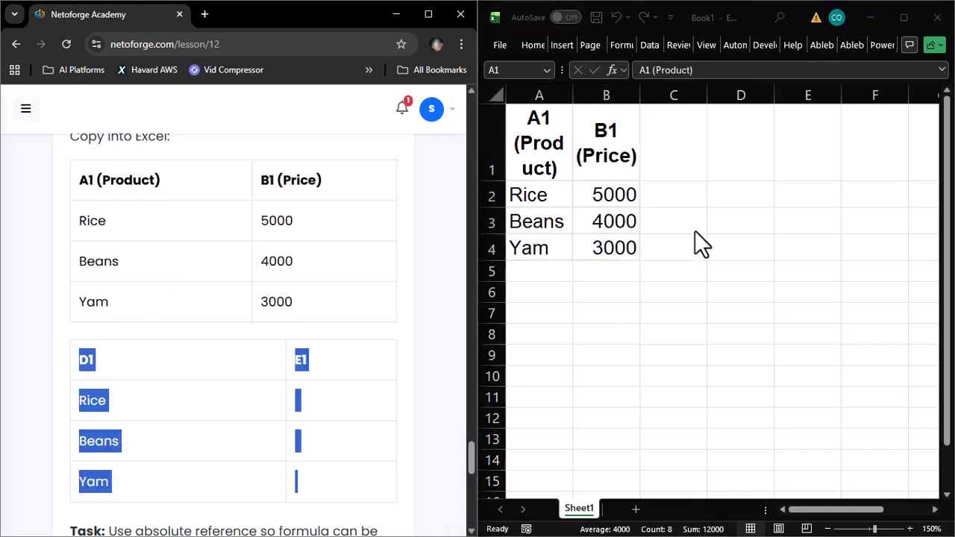
{"action": "left_click", "coordinate": [746, 149]}
{"action": "key", "text": "ctrl+v"}
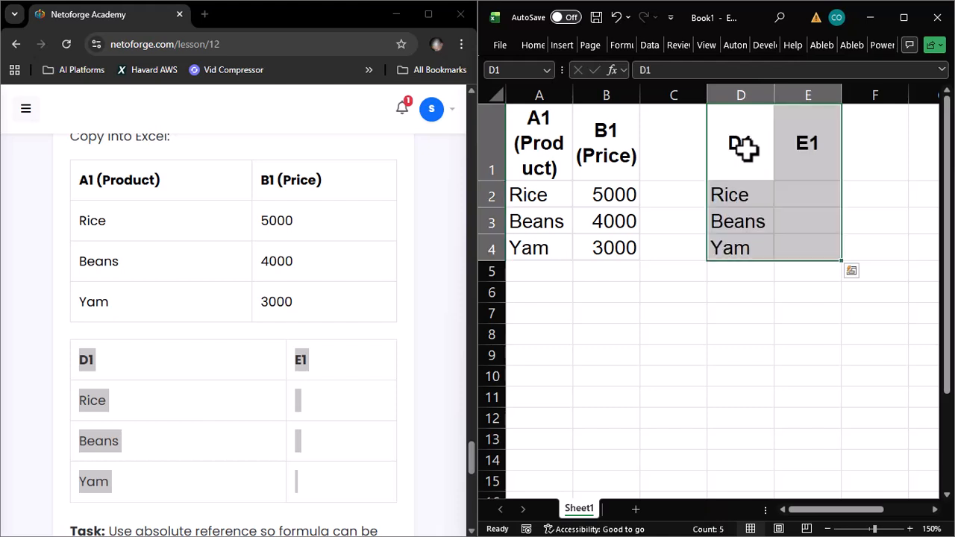
Step: Begin a VLOOKUP formula in cell E2, following the lesson's task, with D2 locked as the absolute lookup value $D$2
{"action": "scroll", "coordinate": [309, 356], "scroll_direction": "down", "scroll_amount": 1}
{"action": "scroll", "coordinate": [310, 356], "scroll_direction": "down", "scroll_amount": 1}
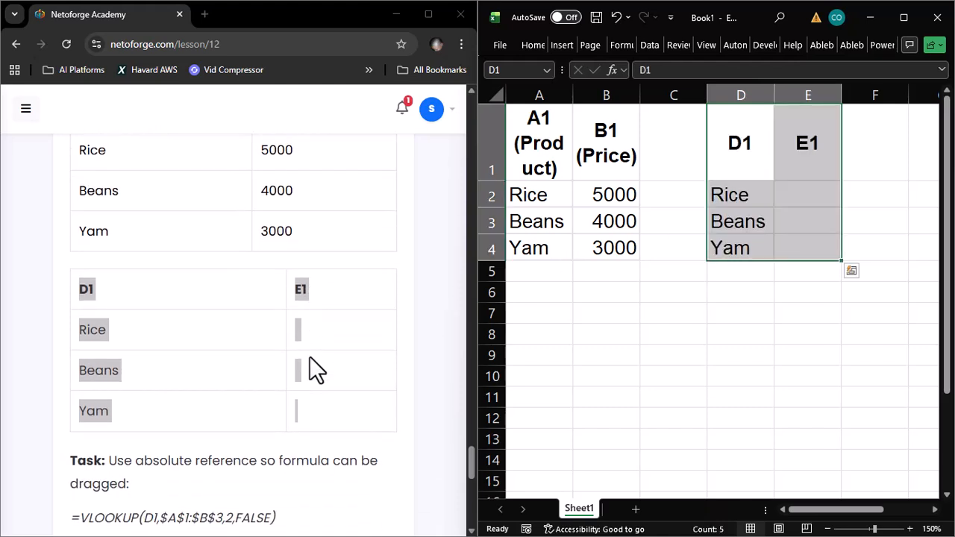
{"action": "scroll", "coordinate": [309, 356], "scroll_direction": "down", "scroll_amount": 1}
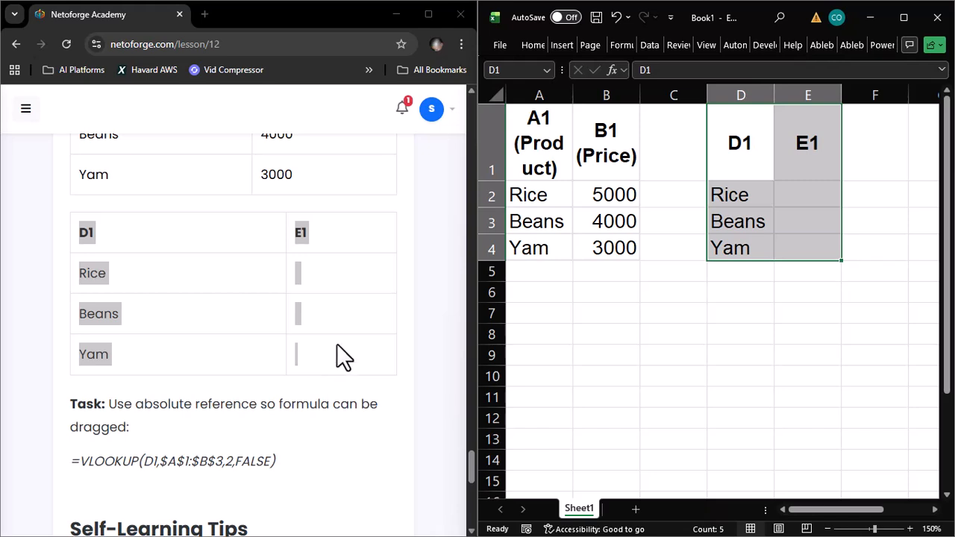
{"action": "left_click", "coordinate": [789, 195]}
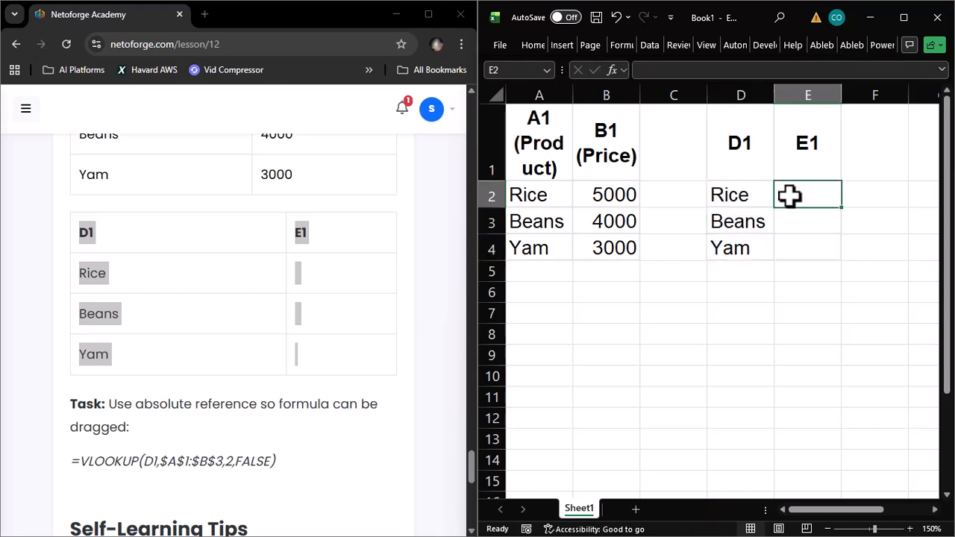
{"action": "type", "text": "=V"}
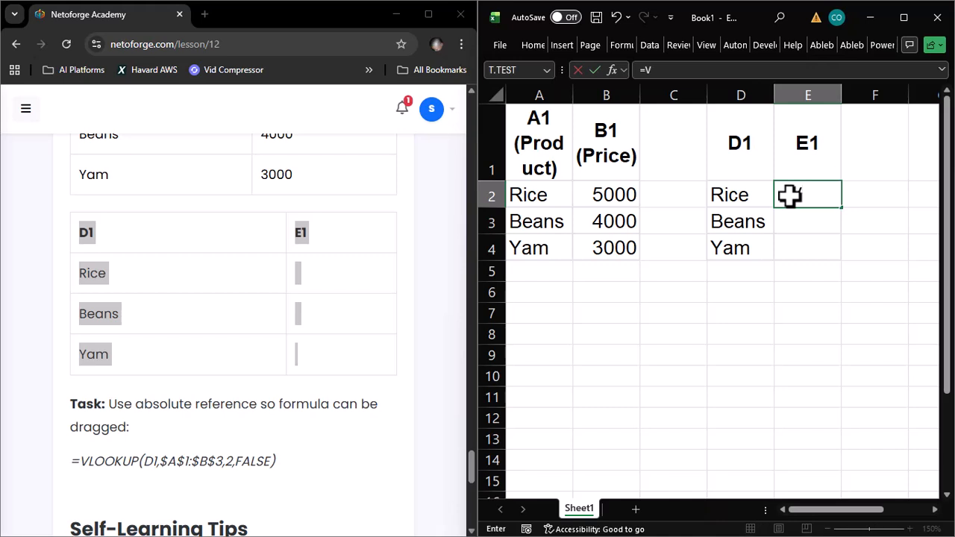
{"action": "type", "text": "L"}
{"action": "double_click", "coordinate": [818, 216]}
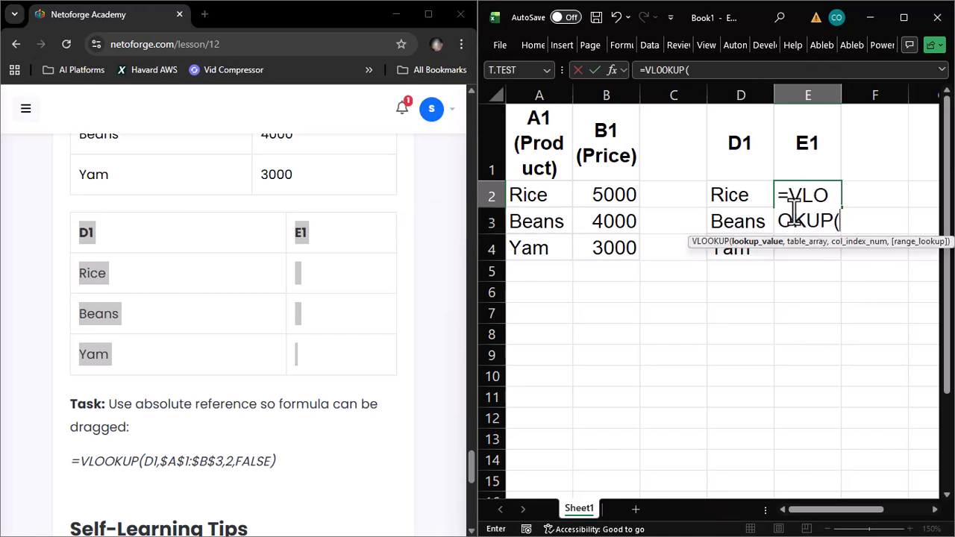
{"action": "left_click", "coordinate": [735, 194]}
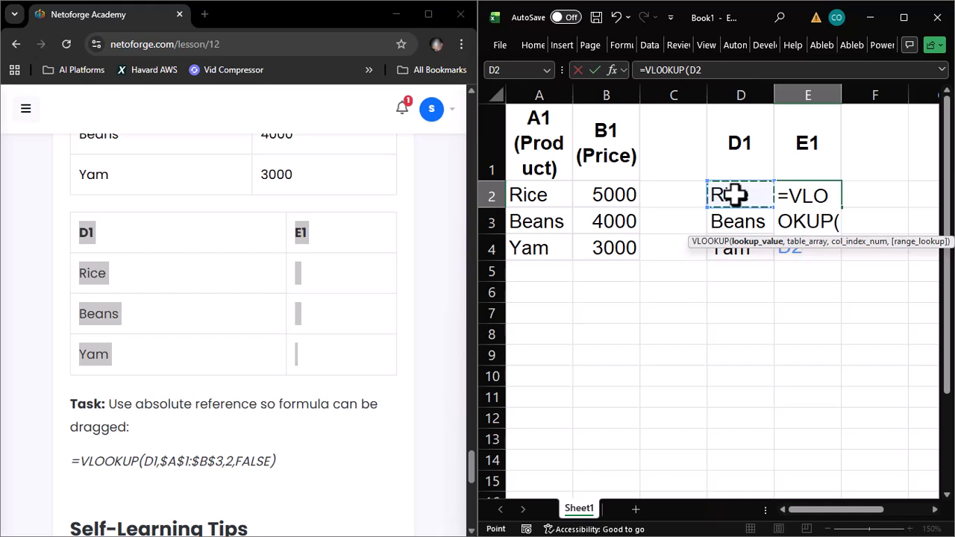
{"action": "type", "text": ","}
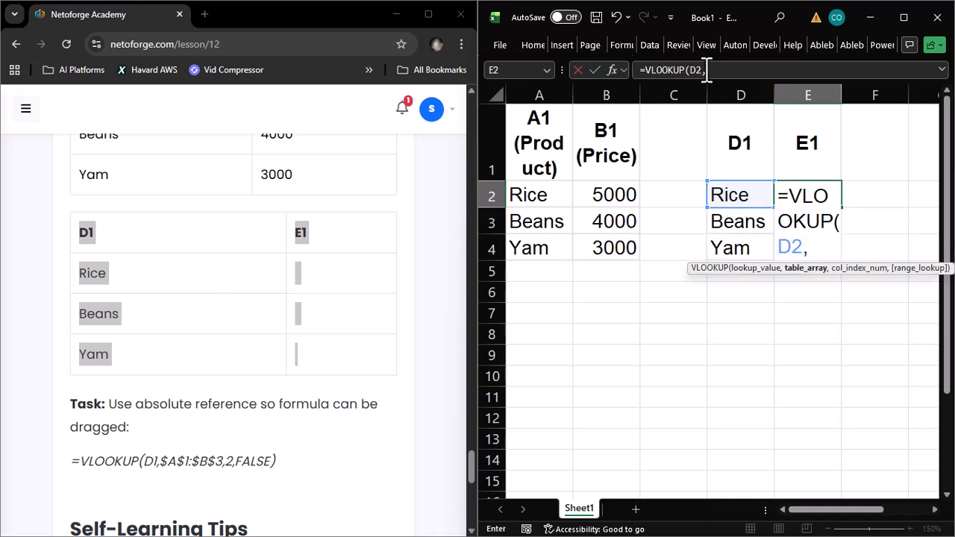
{"action": "left_click_drag", "start_coordinate": [704, 70], "coordinate": [692, 70]}
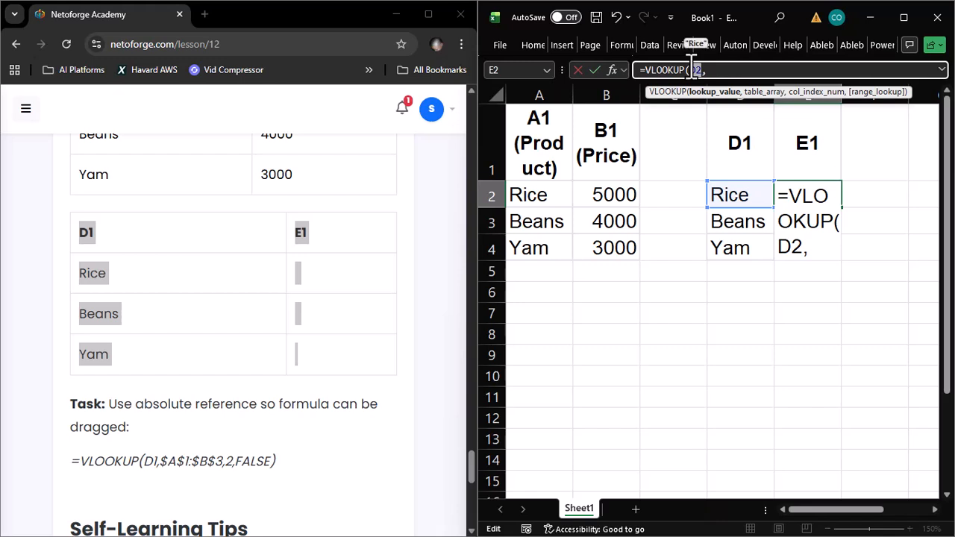
{"action": "key", "text": "F4"}
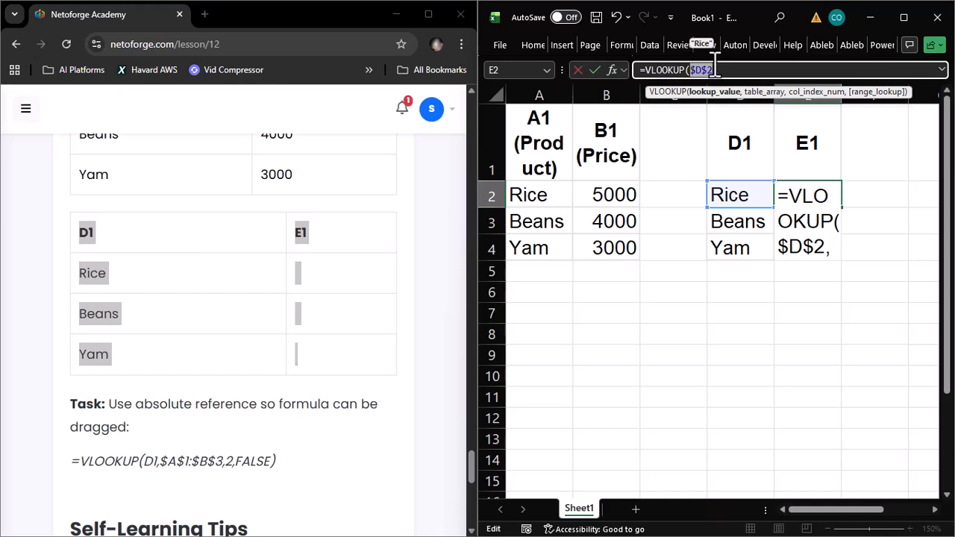
{"action": "left_click", "coordinate": [719, 69]}
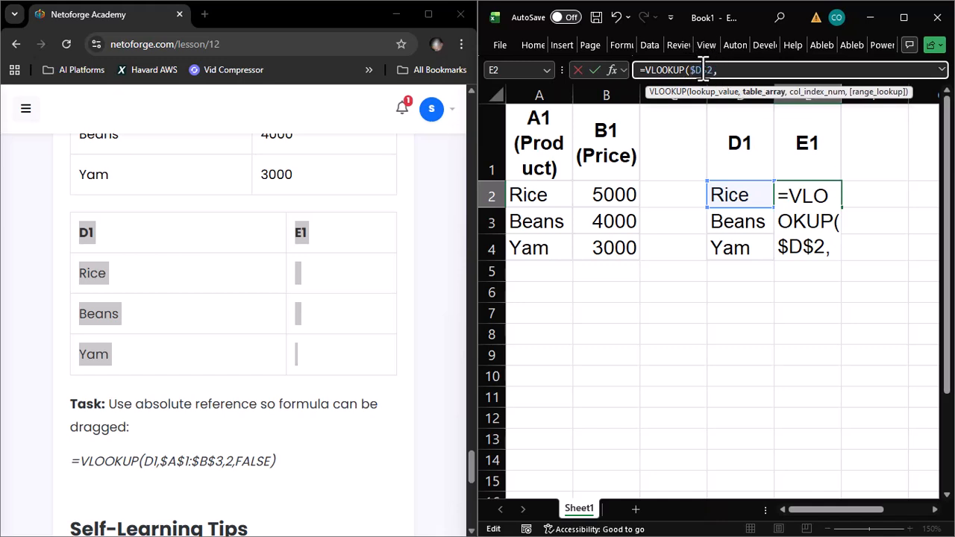
Step: Complete the E2 formula with table range A2:B4, column index 2 and FALSE for an exact match
{"action": "key", "text": "BackSpace"}
{"action": "type", "text": ","}
{"action": "left_click_drag", "start_coordinate": [548, 199], "coordinate": [624, 246]}
{"action": "type", "text": ","}
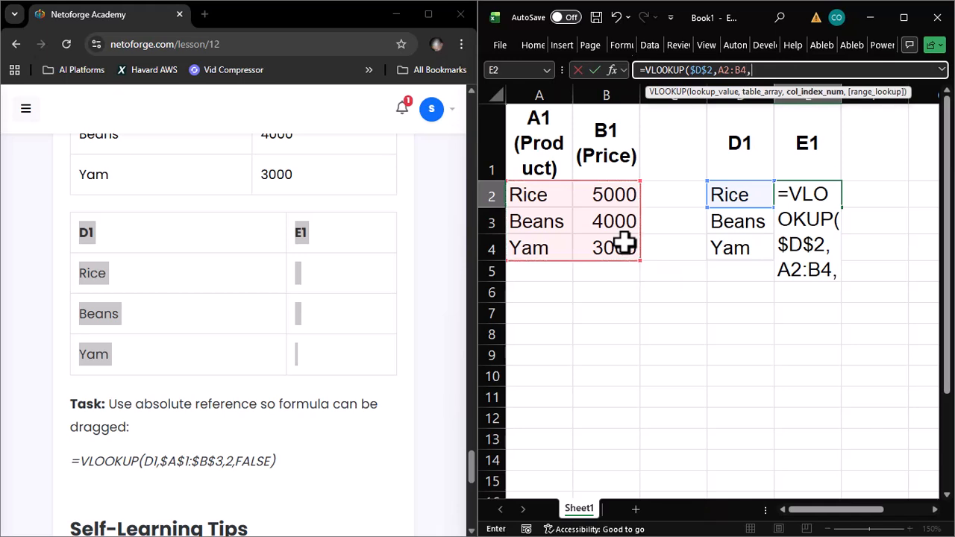
{"action": "type", "text": "2"}
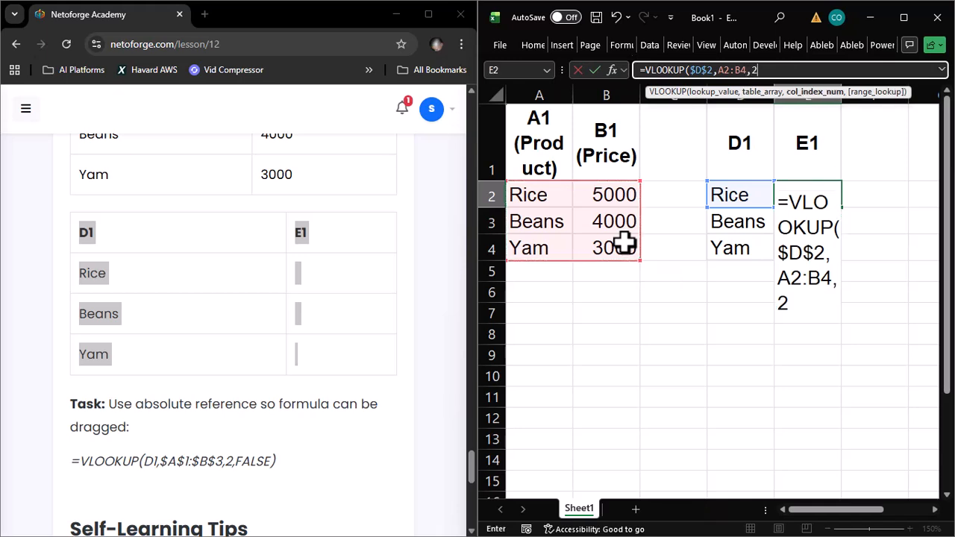
{"action": "type", "text": ","}
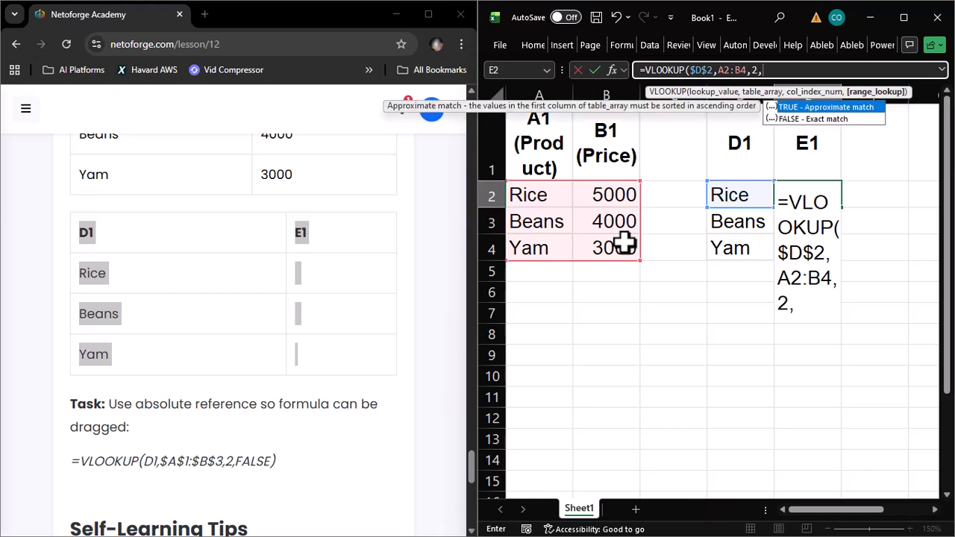
{"action": "type", "text": "FALSE"}
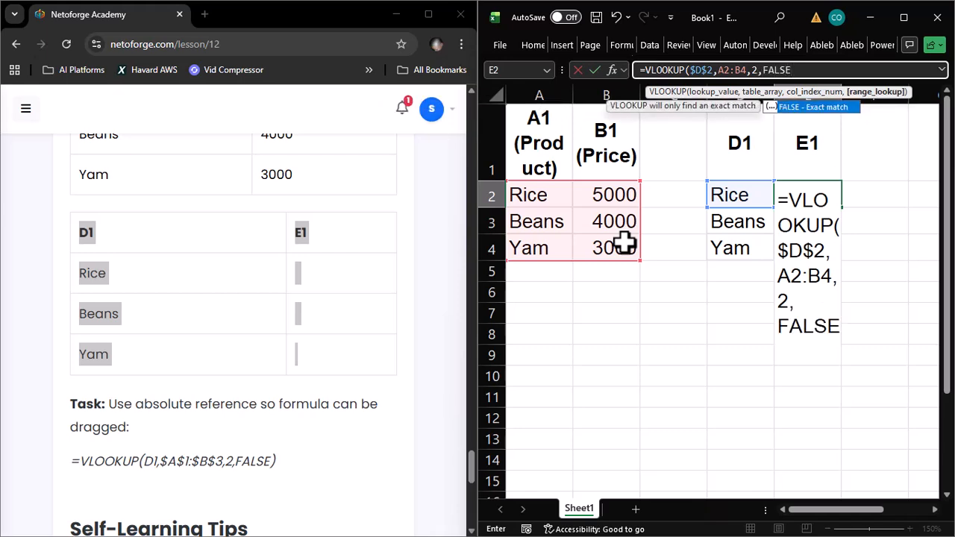
{"action": "type", "text": ")"}
{"action": "key", "text": "Return"}
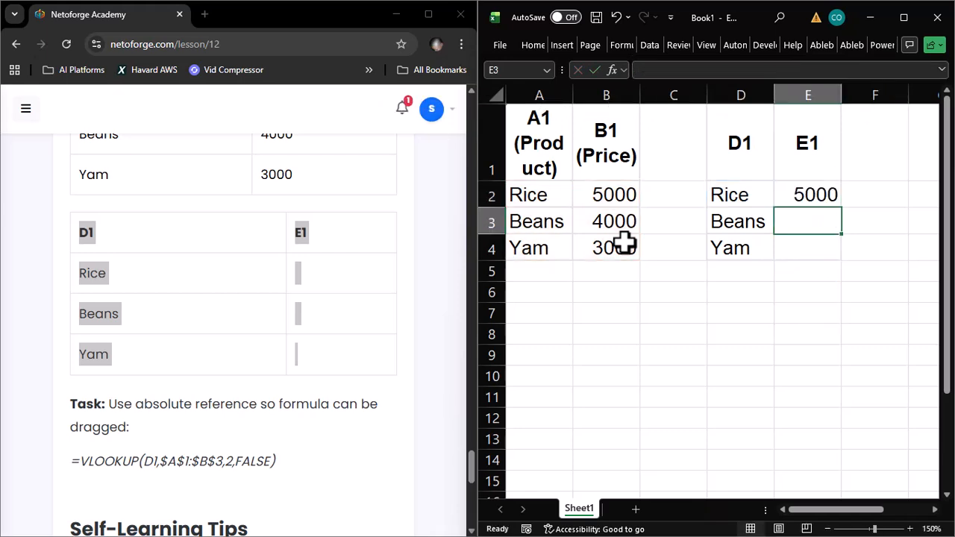
Step: Examine the VLOOKUP formula in E2 and the cells it references, including the lookup value in D2
{"action": "left_click", "coordinate": [817, 195]}
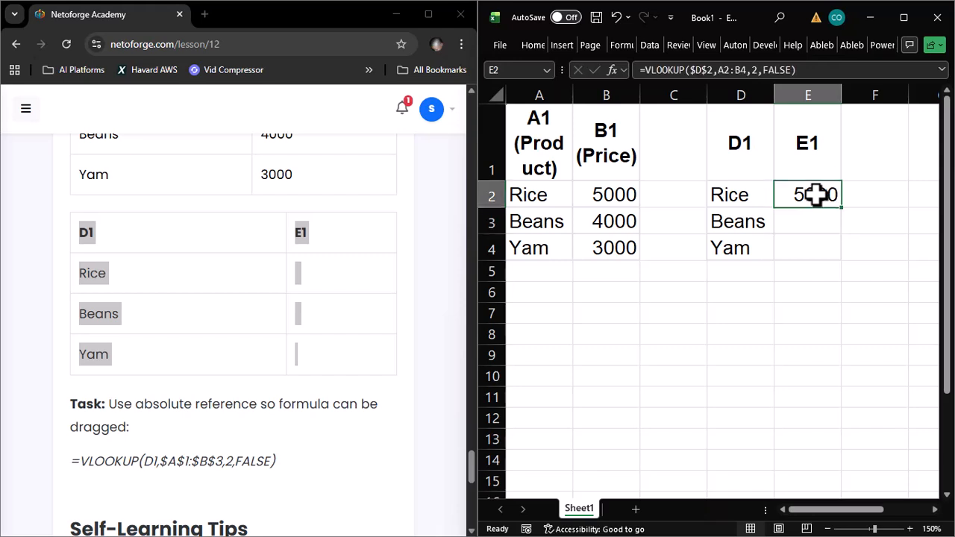
{"action": "left_click", "coordinate": [751, 196]}
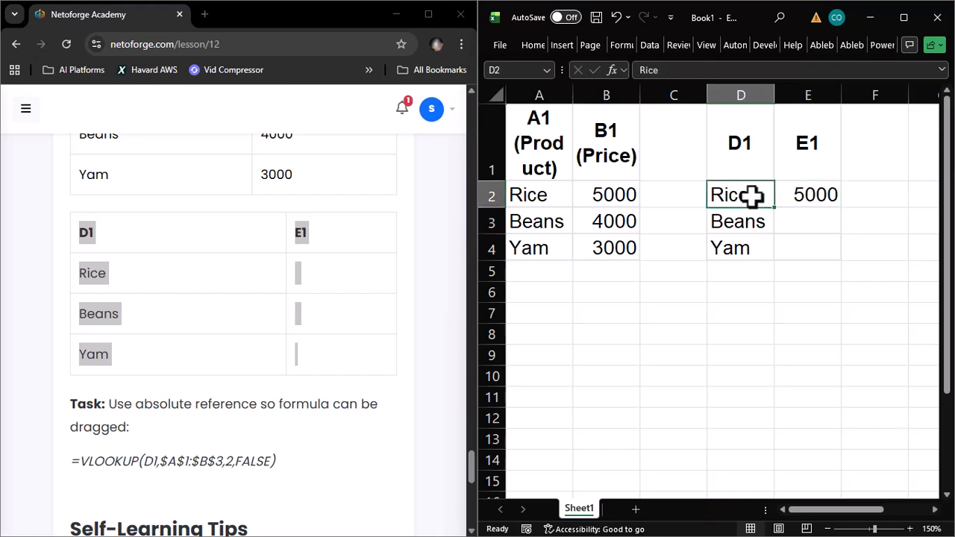
{"action": "left_click", "coordinate": [792, 194]}
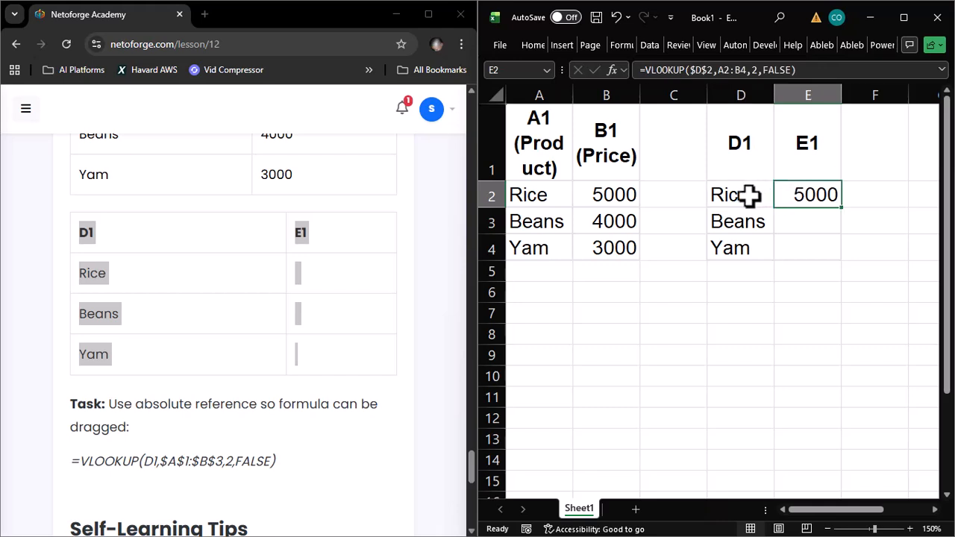
{"action": "left_click", "coordinate": [750, 194]}
{"action": "left_click", "coordinate": [793, 194]}
{"action": "double_click", "coordinate": [780, 195]}
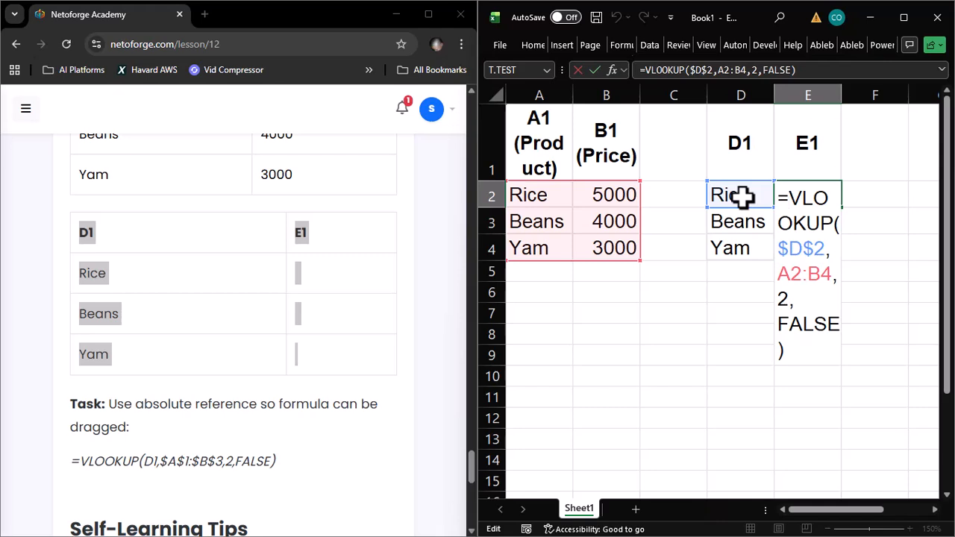
{"action": "key", "text": "Return"}
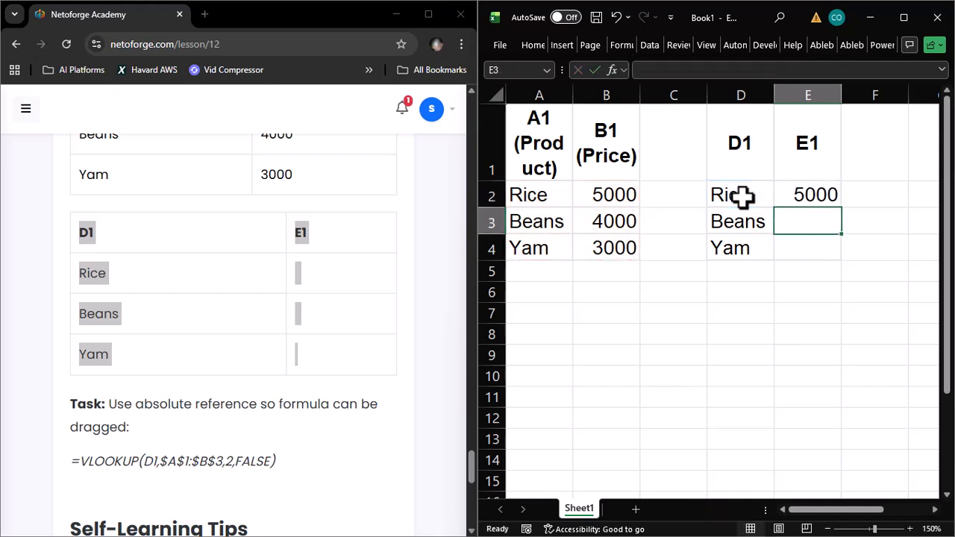
Step: Fill the VLOOKUP formula from E2 down to E4 and recheck the lesson's absolute reference task
{"action": "left_click", "coordinate": [817, 197]}
{"action": "left_click_drag", "start_coordinate": [845, 209], "coordinate": [841, 252]}
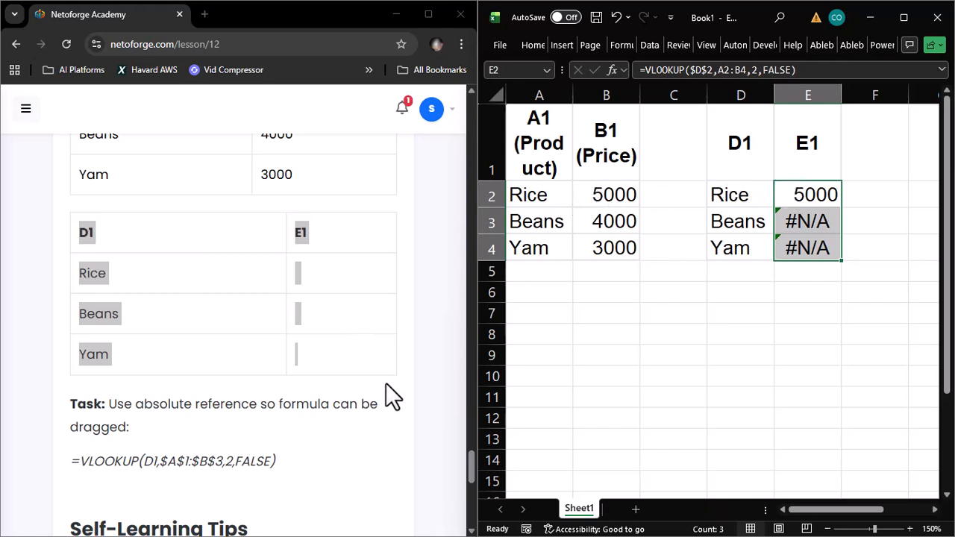
{"action": "left_click", "coordinate": [410, 414]}
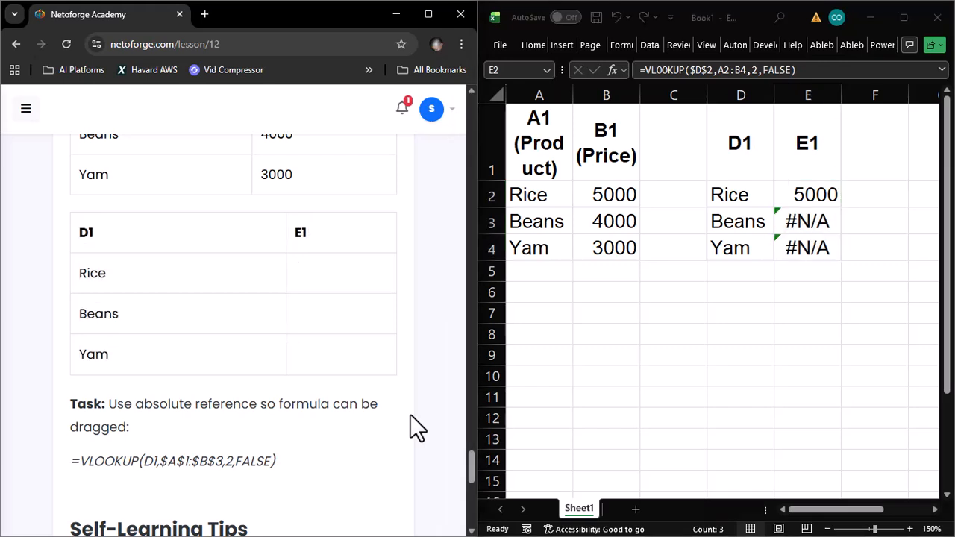
{"action": "scroll", "coordinate": [417, 427], "scroll_direction": "down", "scroll_amount": 1}
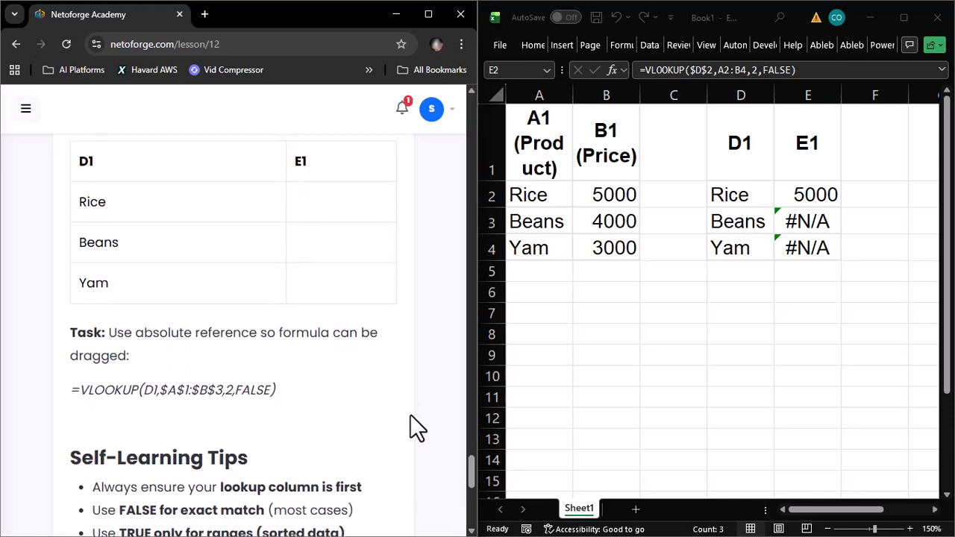